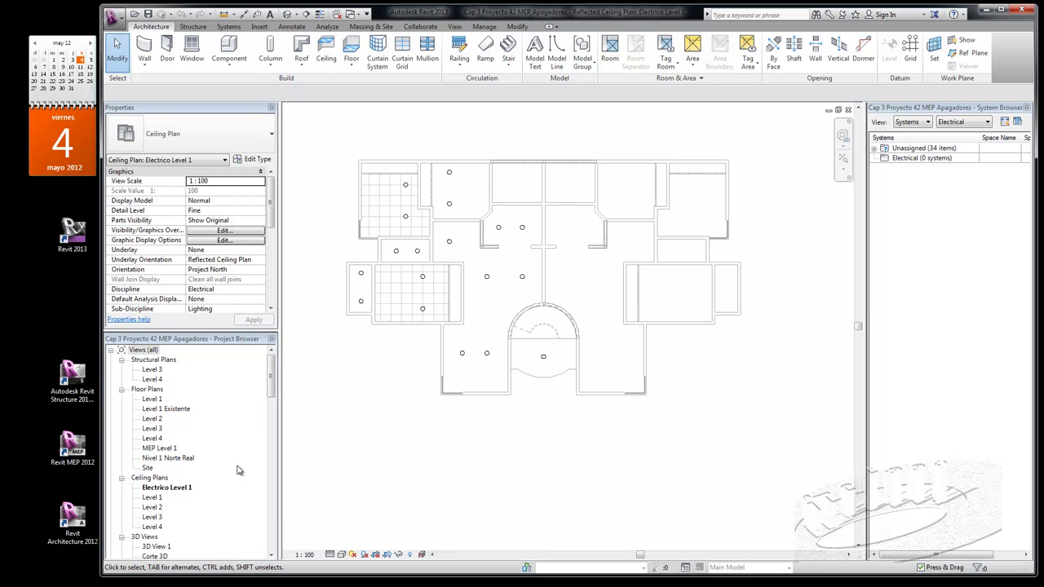
Open the Level 1 floor plan and zoom out to show the whole duplex.
left_click(152, 399)
double_click(152, 399)
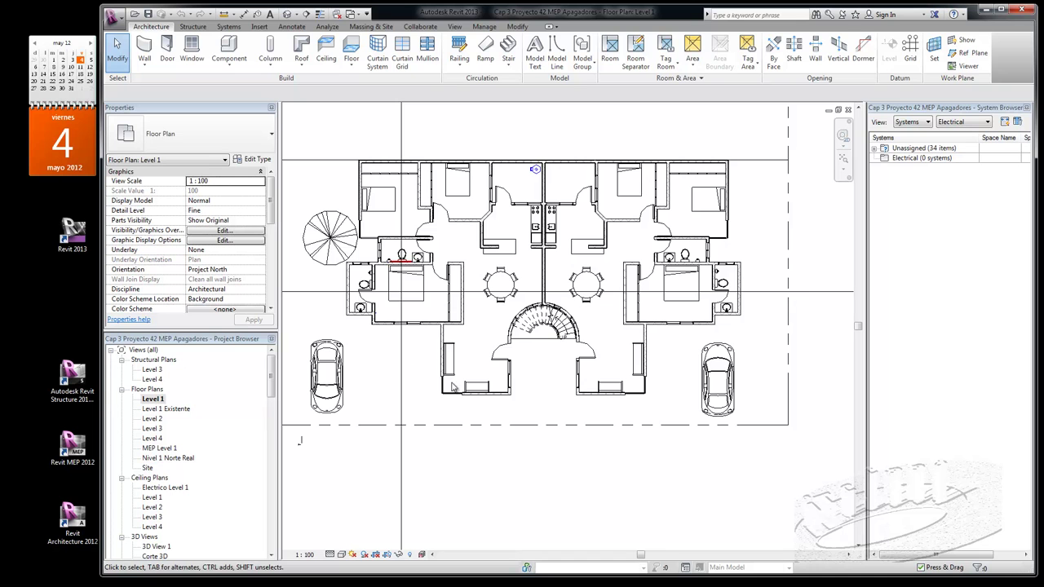
scroll(563, 391, "down", 2)
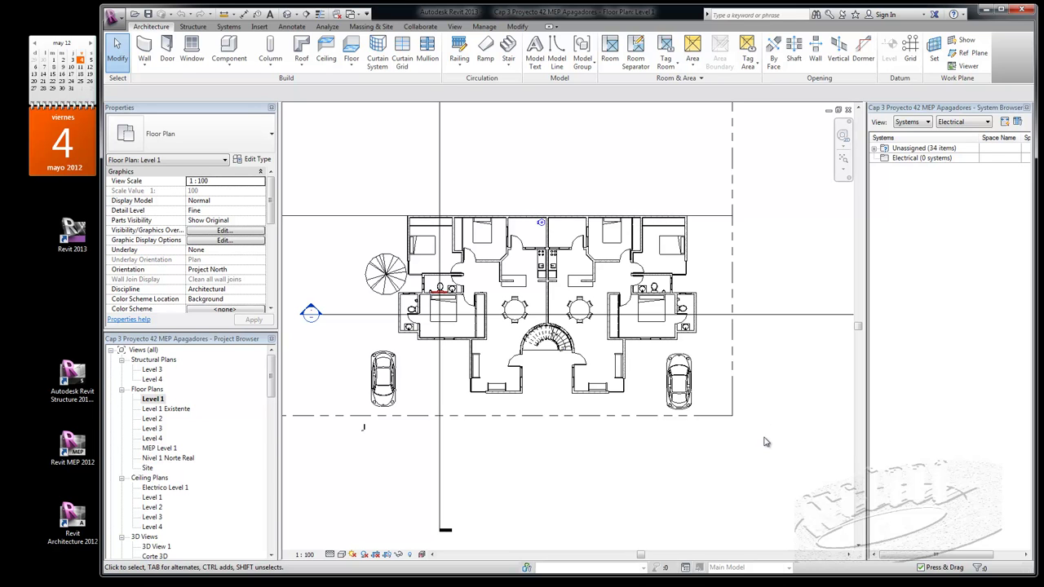
Duplicate the Level 1 plan and start renaming the copy to 'Level 1 Eléctrico'.
right_click(152, 401)
mouse_move(192, 258)
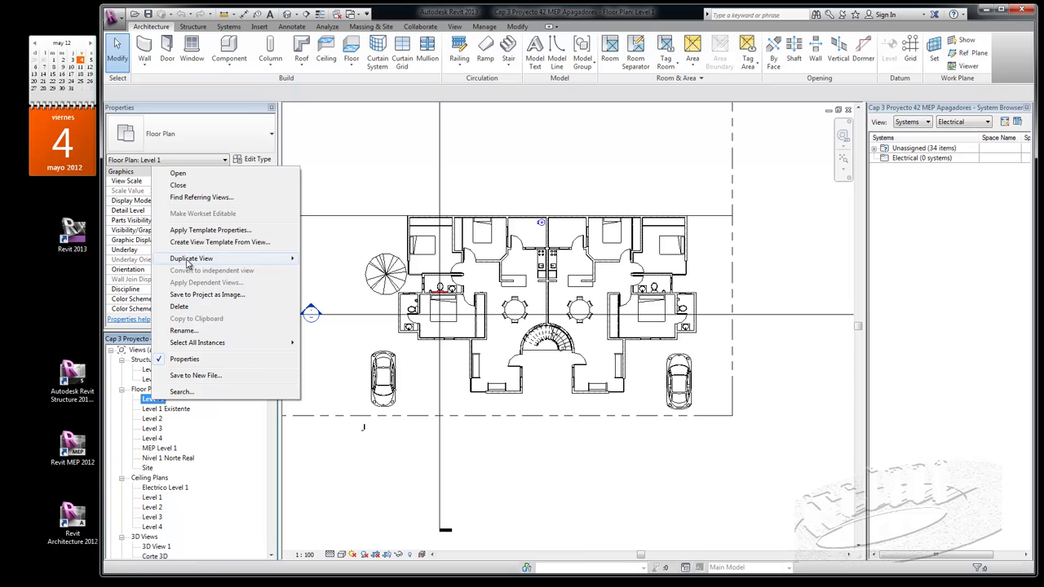
left_click(331, 258)
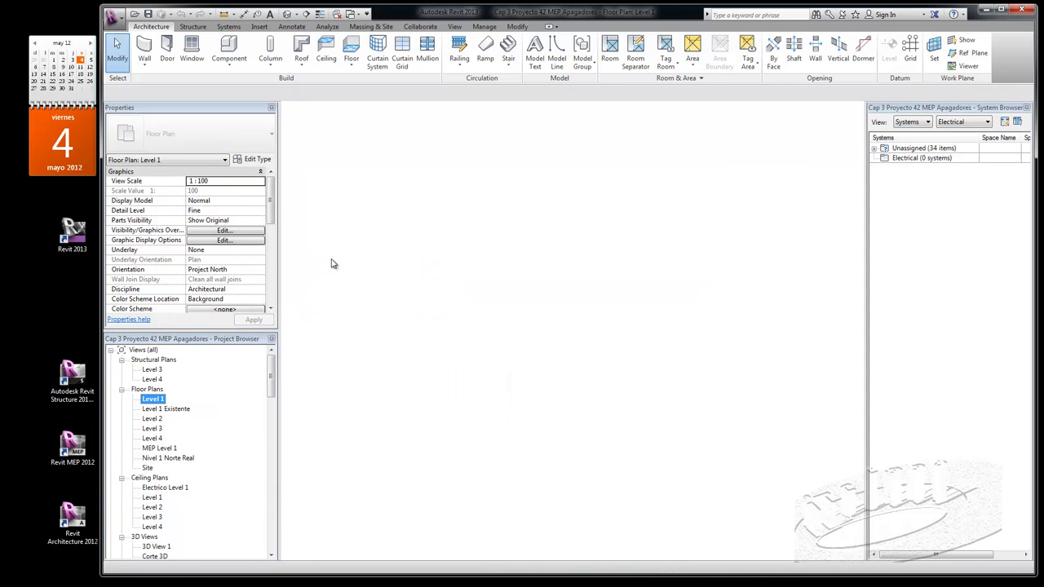
left_click(170, 399)
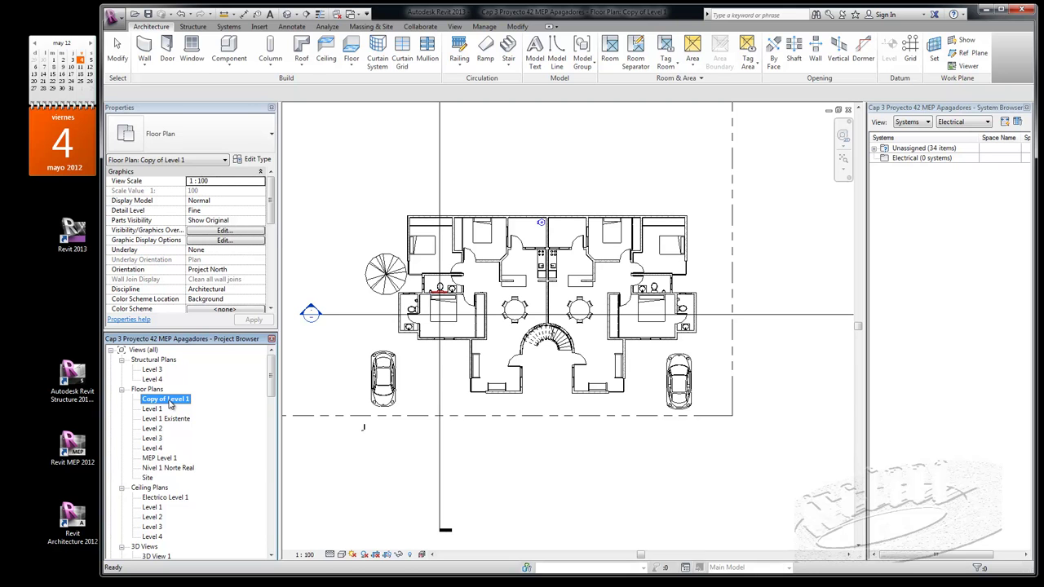
right_click(170, 400)
left_click(204, 331)
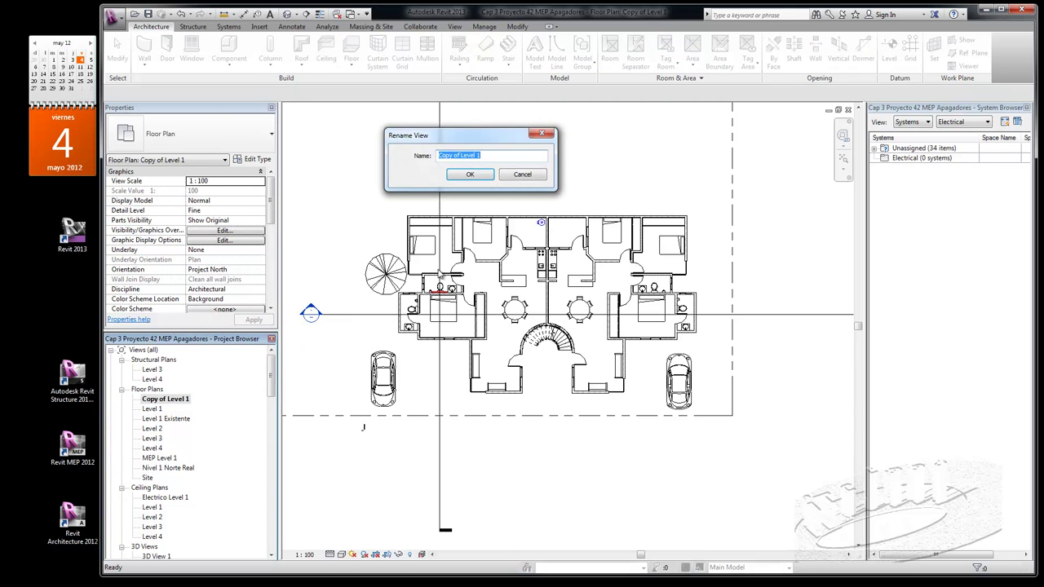
left_click(460, 154)
key("BackSpace")
key("BackSpace")
key("BackSpace")
type("Level 1 Eléctrico")
Confirm the name 'Level 1 Eléctrico' and set the view range cut plane offset to 0.3.
left_click(470, 174)
left_click_drag(273, 208, 274, 278)
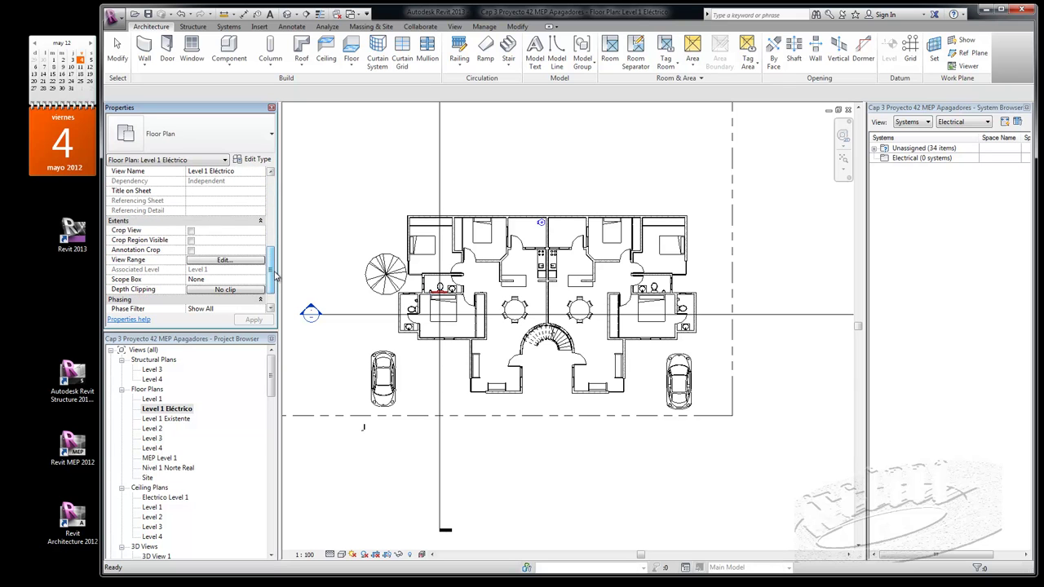
left_click(231, 262)
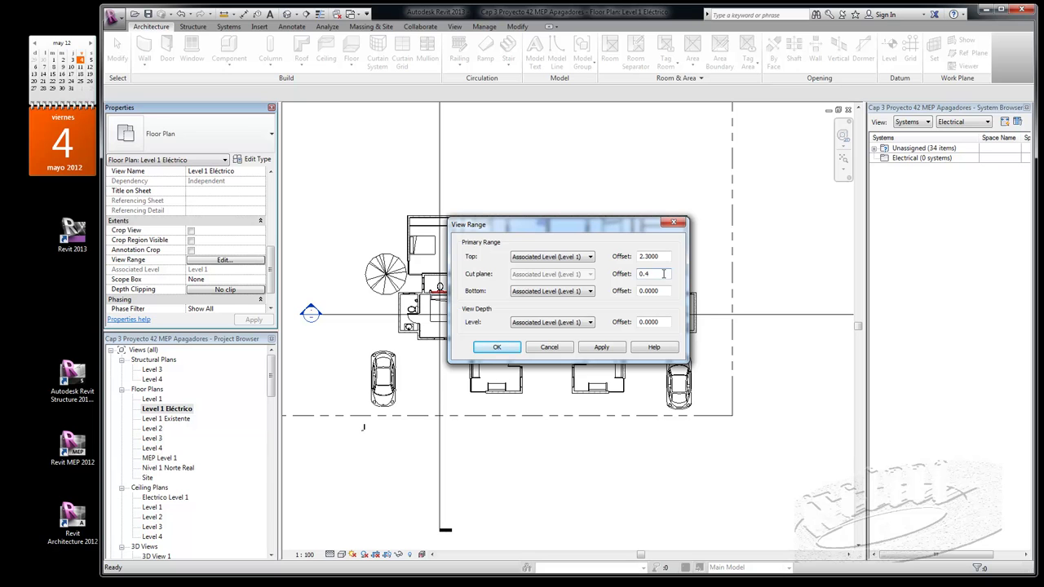
type("0.3")
left_click(604, 349)
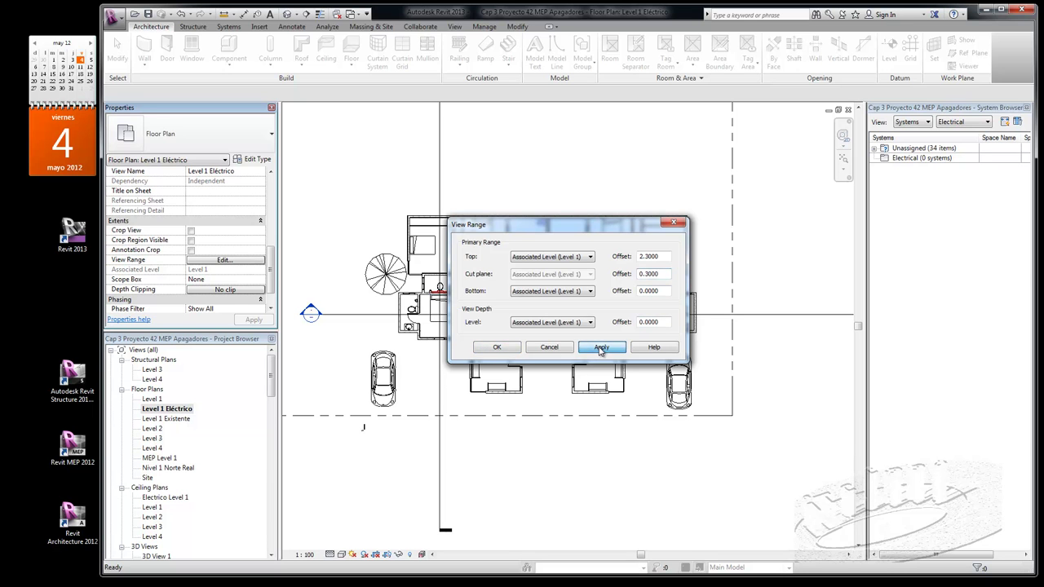
left_click(499, 349)
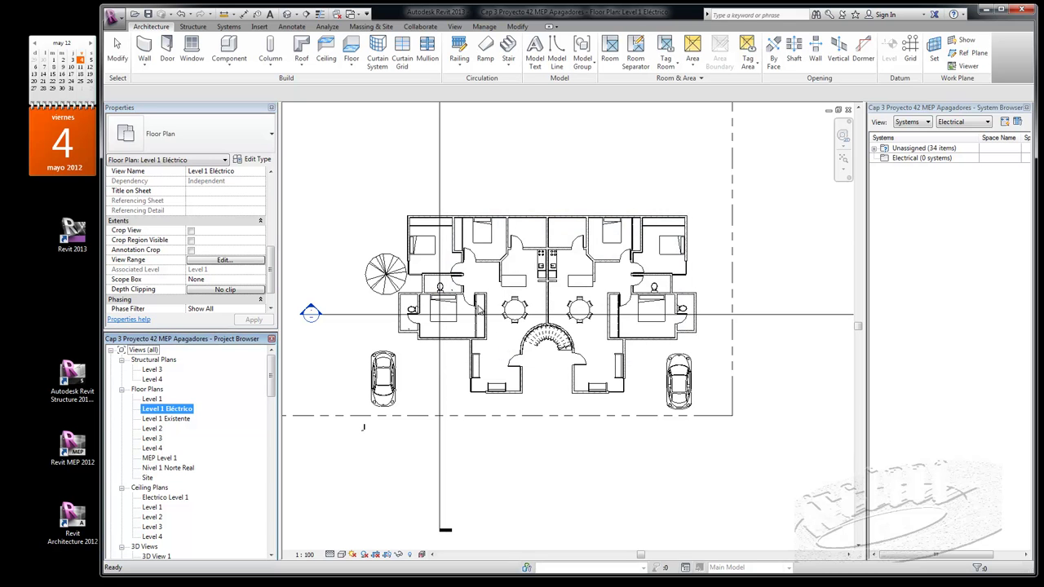
Set the Level 1 Eléctrico view's Discipline property to Electrical and apply it.
scroll(477, 286, "up", 2)
scroll(479, 294, "up", 2)
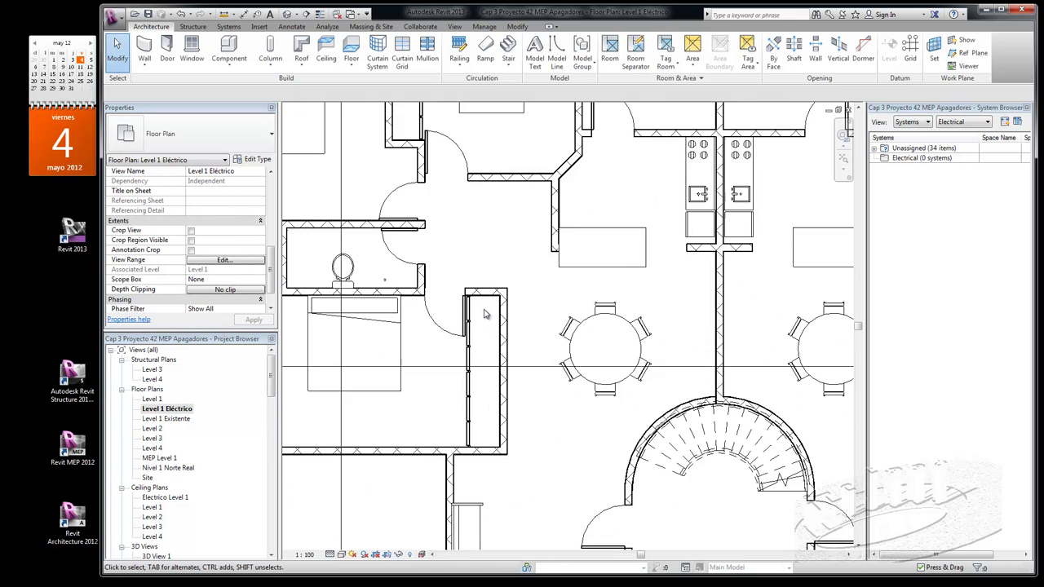
scroll(484, 314, "up", 2)
scroll(538, 285, "down", 4)
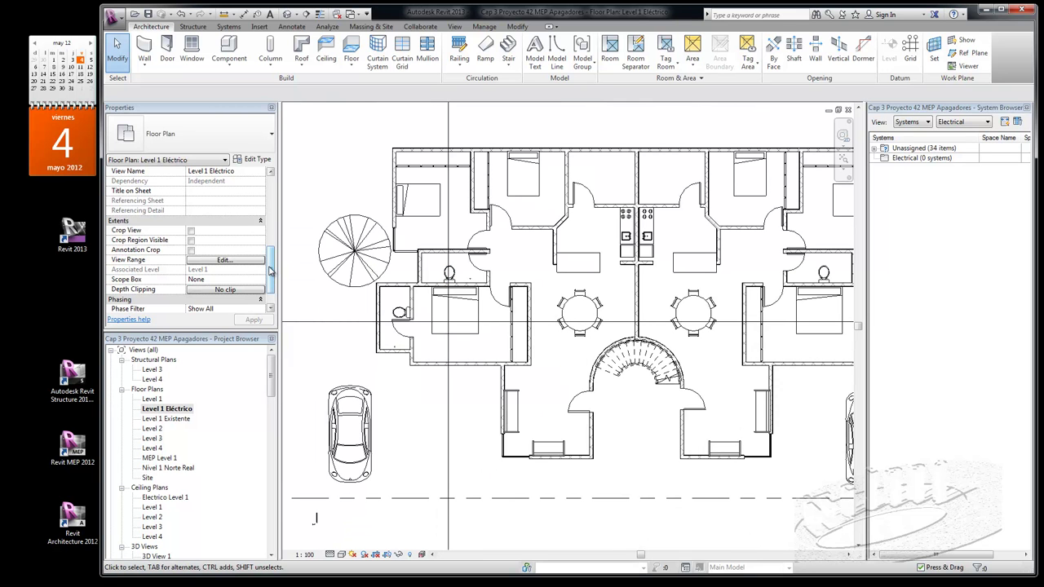
left_click_drag(272, 274, 273, 221)
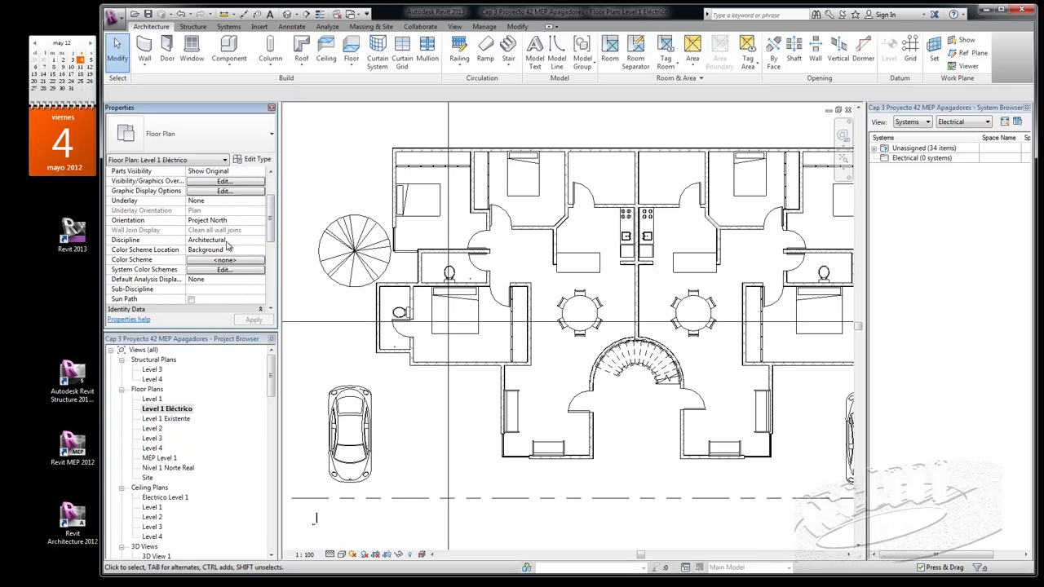
left_click(244, 241)
left_click(261, 243)
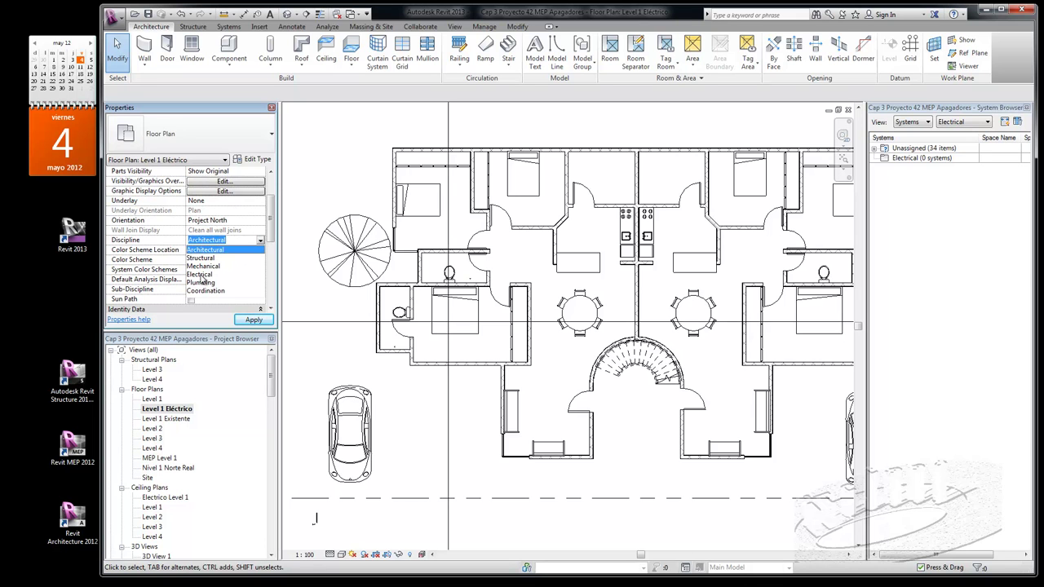
left_click(200, 275)
left_click(253, 321)
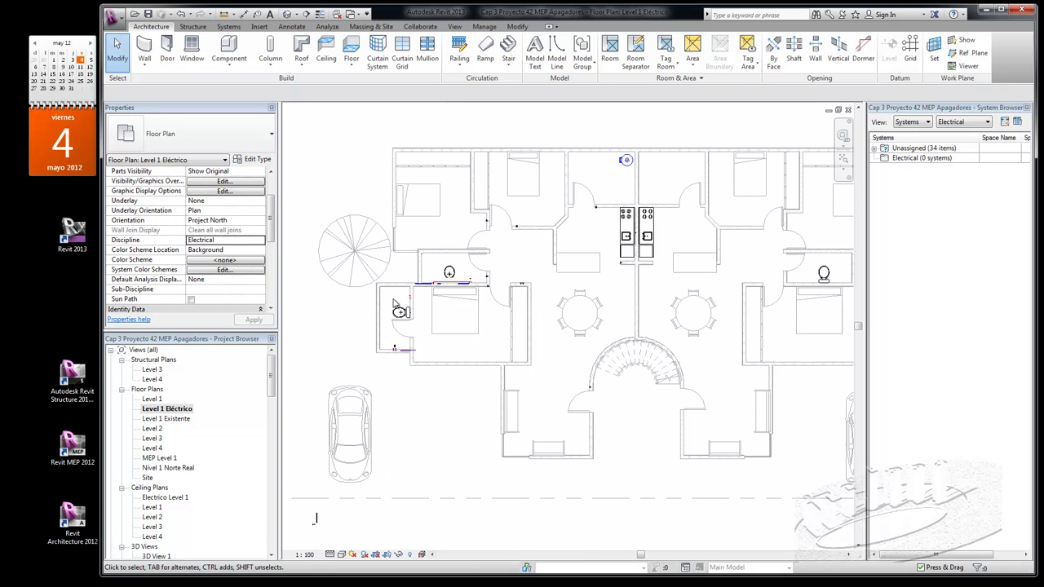
scroll(367, 297, "down", 2)
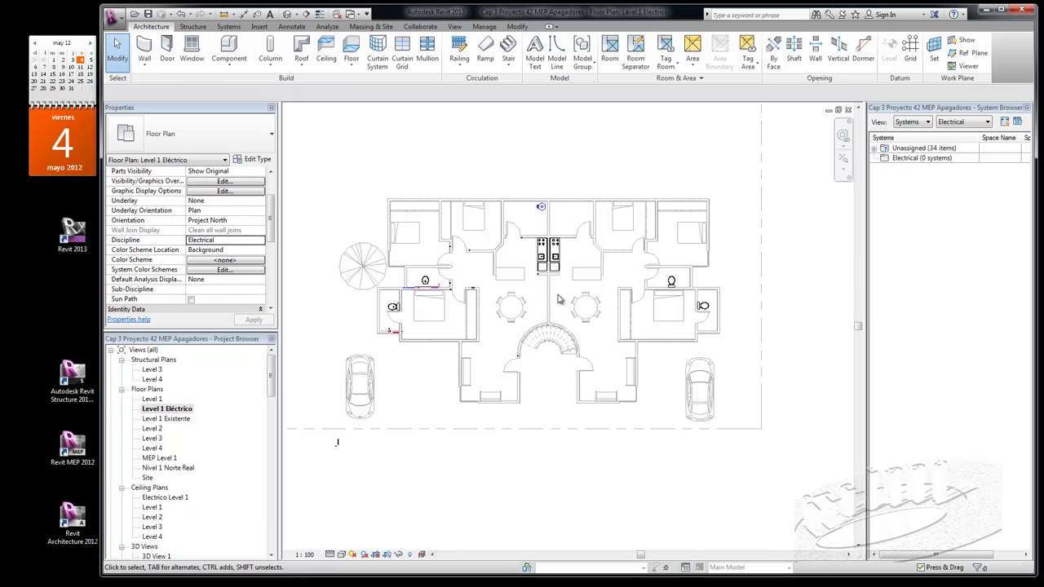
scroll(559, 300, "up", 4)
scroll(539, 302, "up", 3)
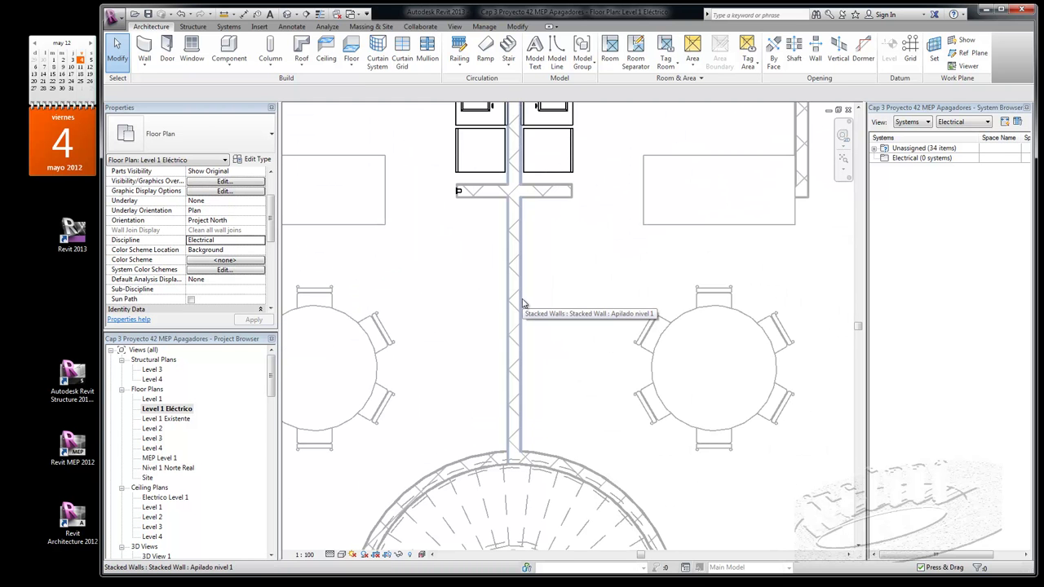
scroll(587, 292, "down", 3)
scroll(591, 290, "down", 1)
scroll(592, 289, "down", 1)
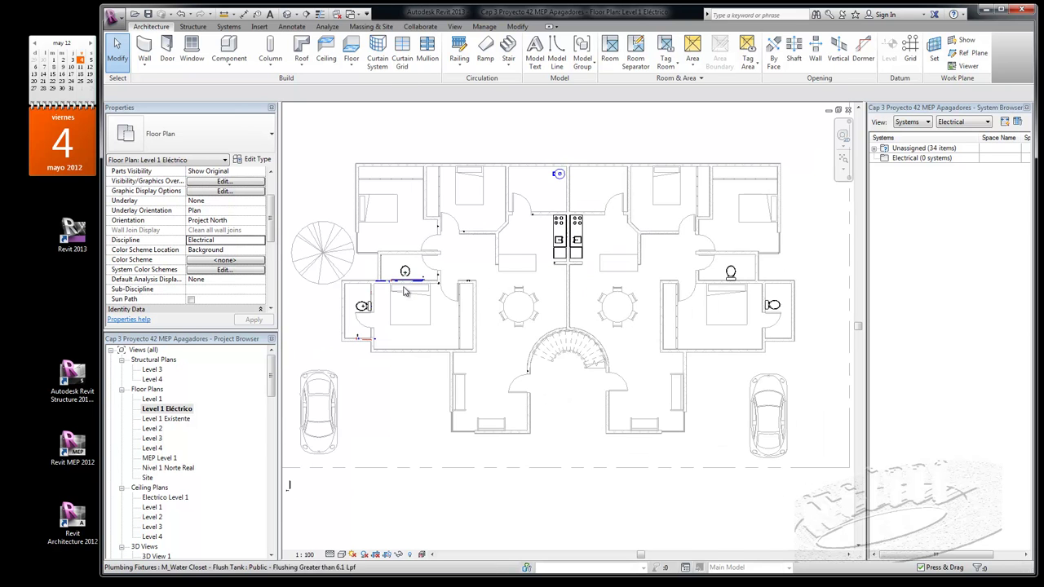
scroll(411, 299, "up", 3)
scroll(424, 291, "up", 2)
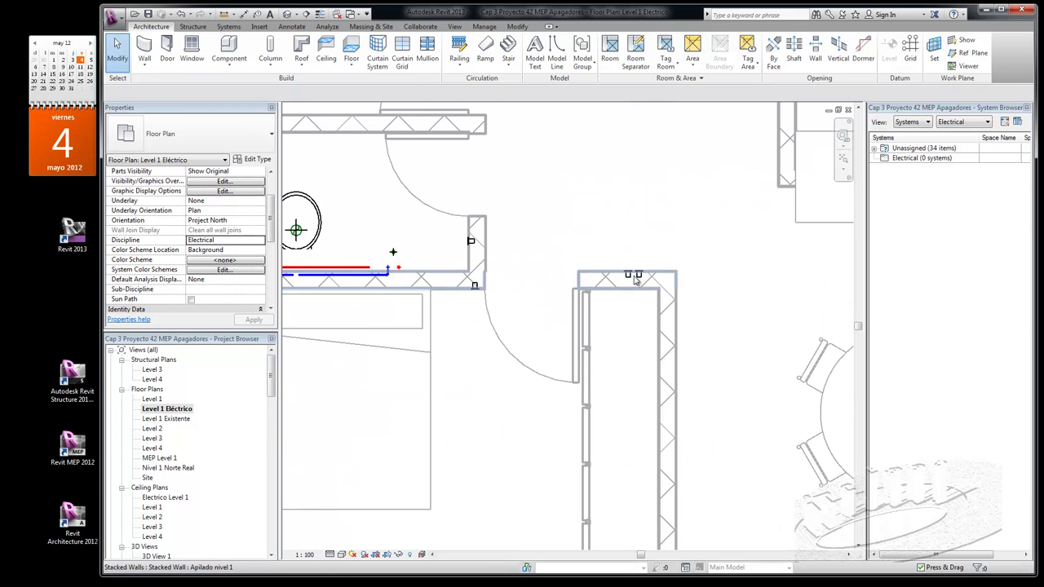
scroll(644, 304, "down", 3)
scroll(492, 260, "up", 3)
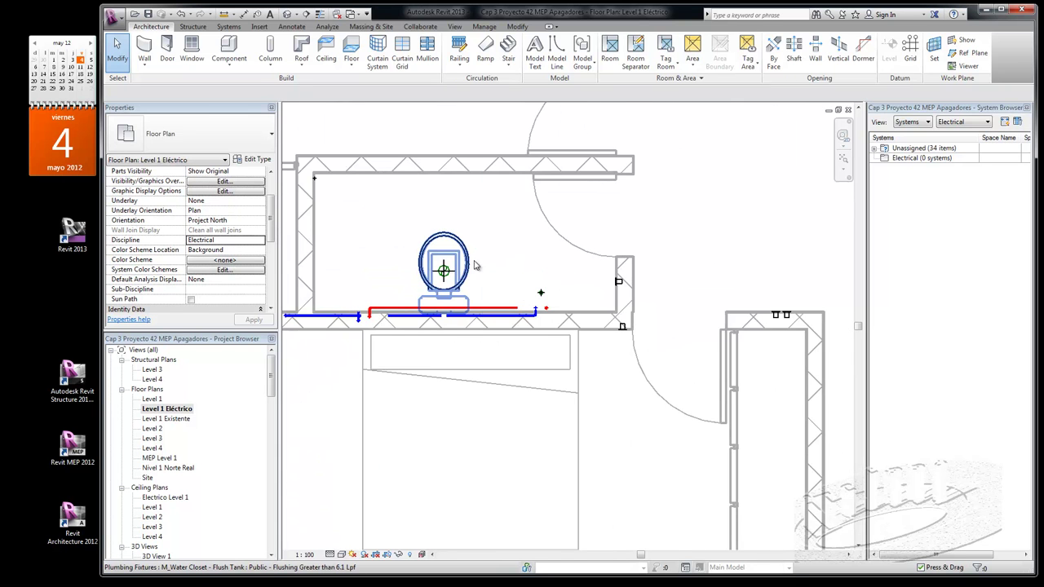
left_click(472, 265)
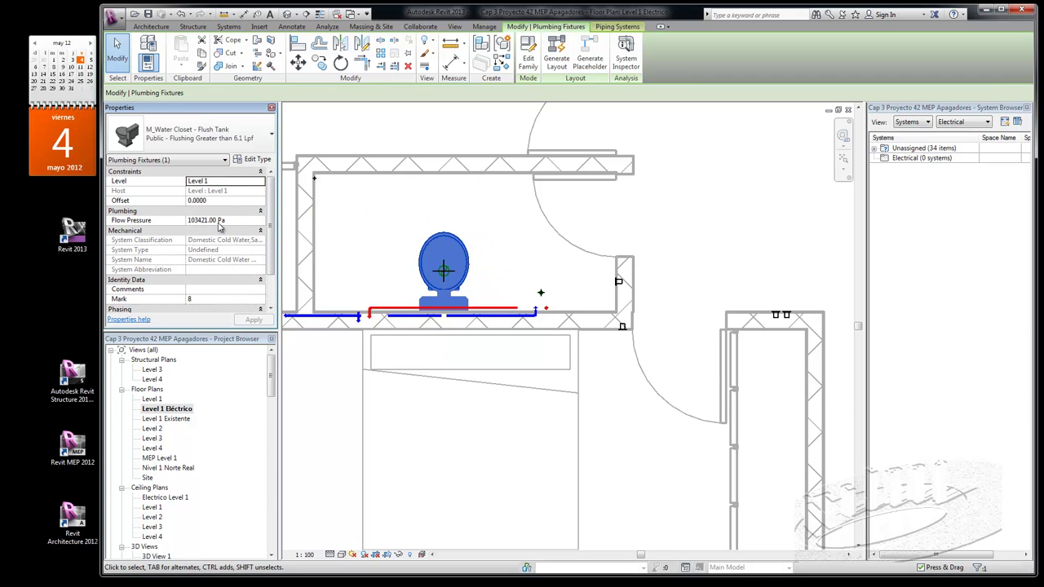
left_click(391, 126)
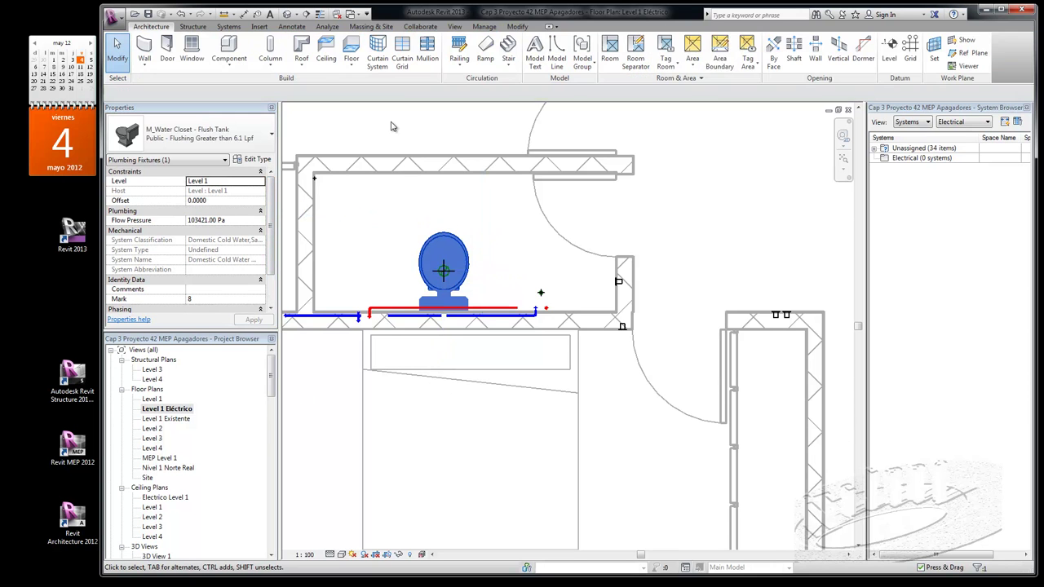
scroll(430, 200, "down", 3)
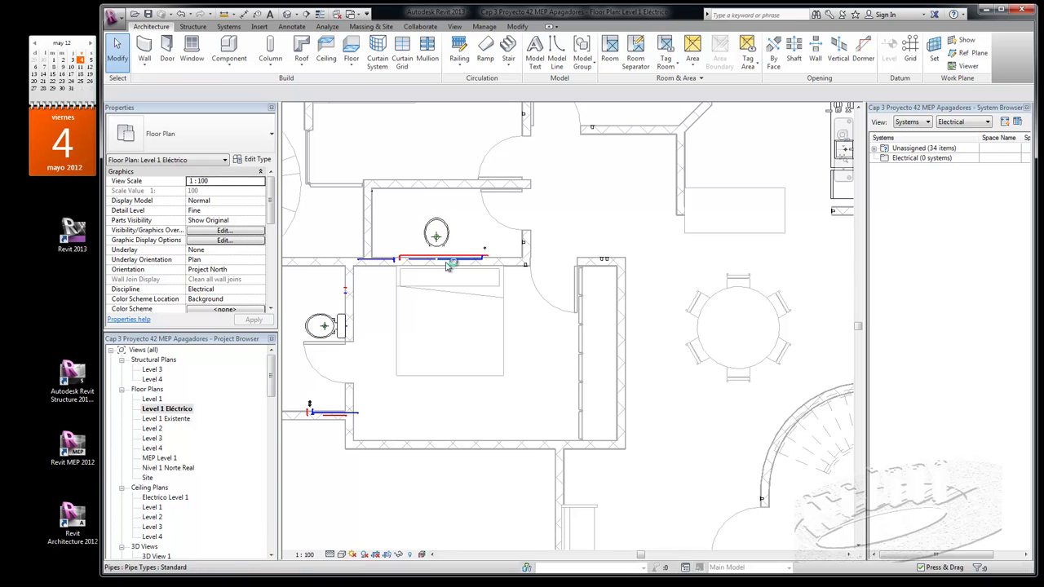
Uncheck Pipes, Pipe Placeholders, Pipe Insulations, Pipe Fittings and Pipe Accessories in Visibility/Graphics.
left_click(224, 233)
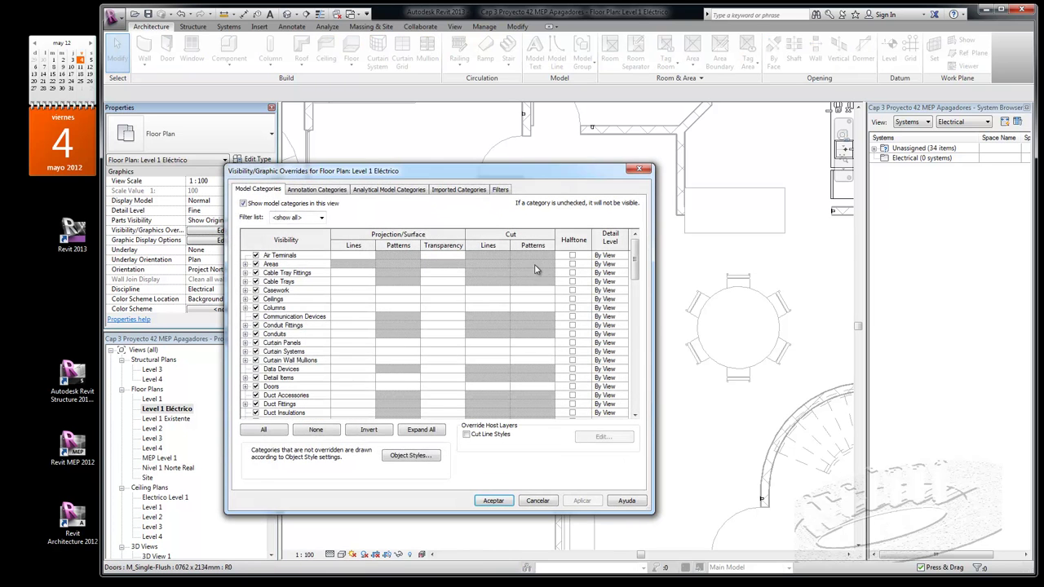
left_click_drag(635, 258, 636, 304)
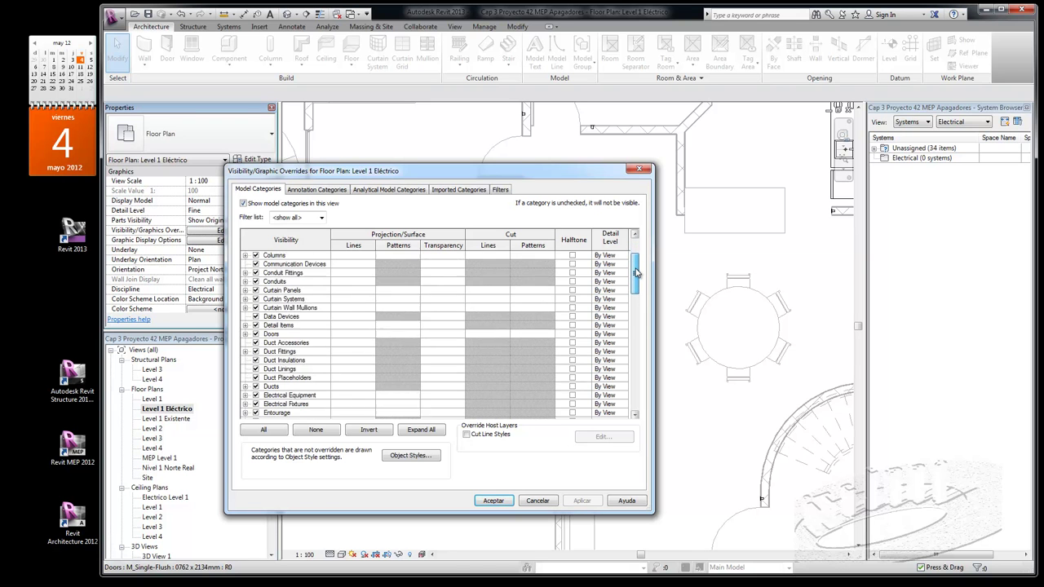
left_click_drag(635, 303, 641, 349)
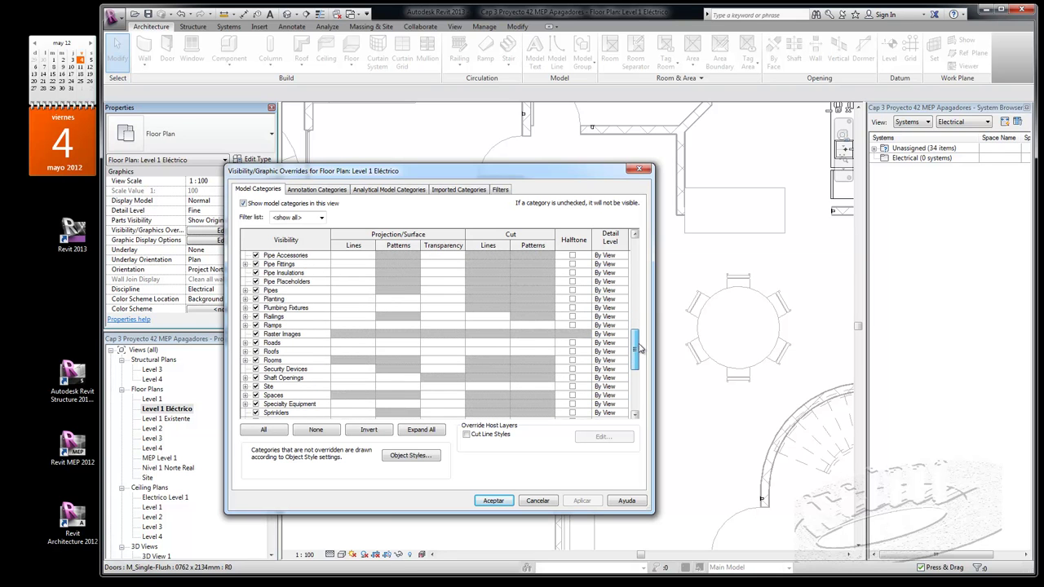
left_click_drag(641, 349, 637, 343)
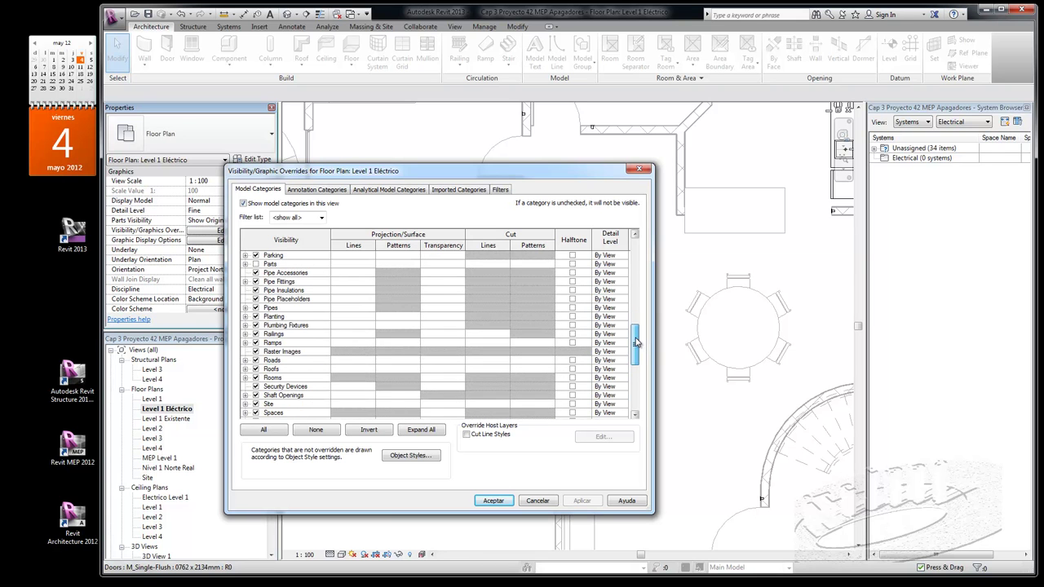
left_click(257, 309)
left_click(256, 309)
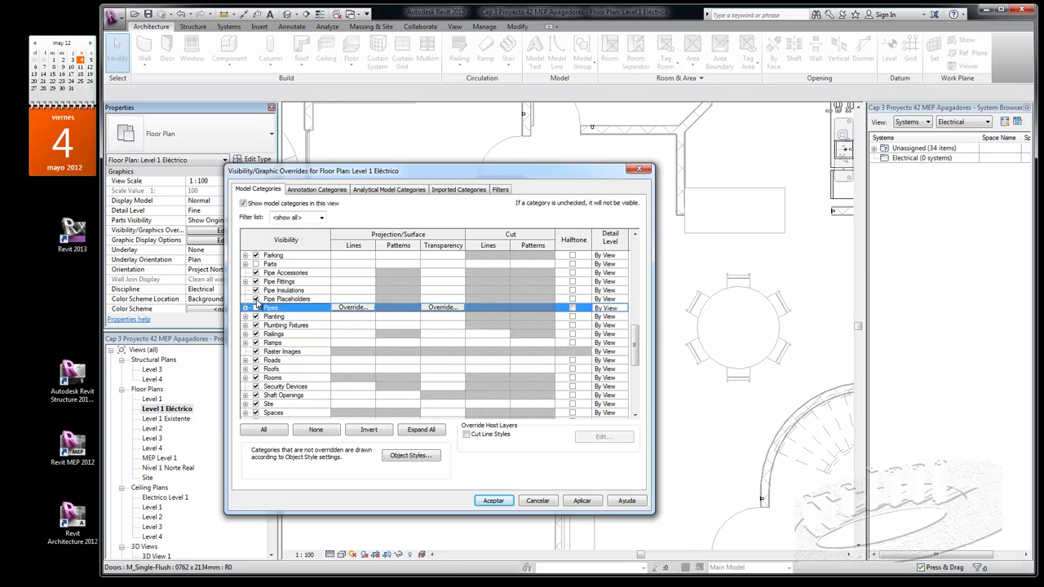
left_click(256, 299)
left_click(256, 290)
left_click(256, 282)
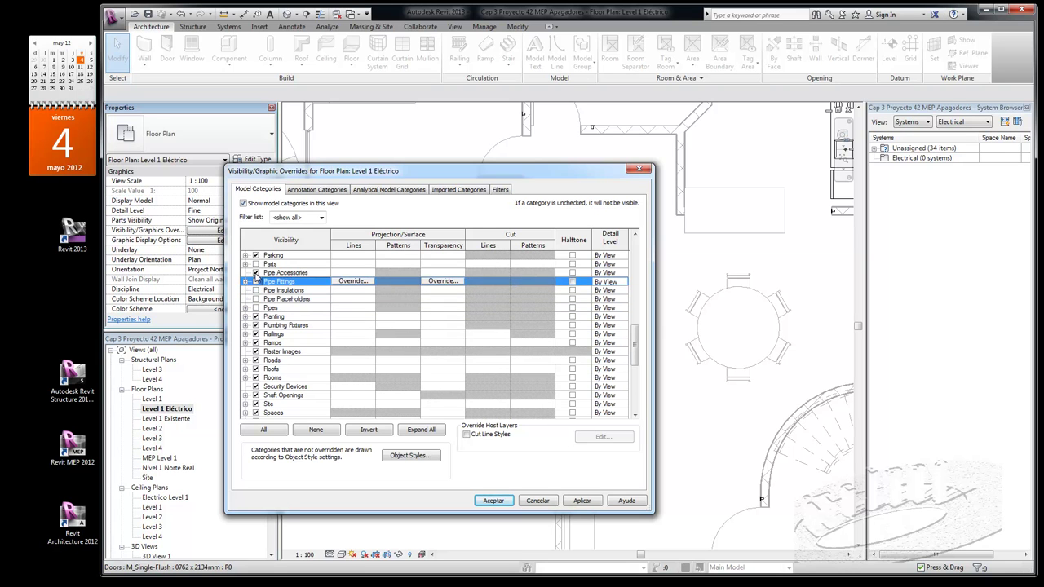
left_click(256, 274)
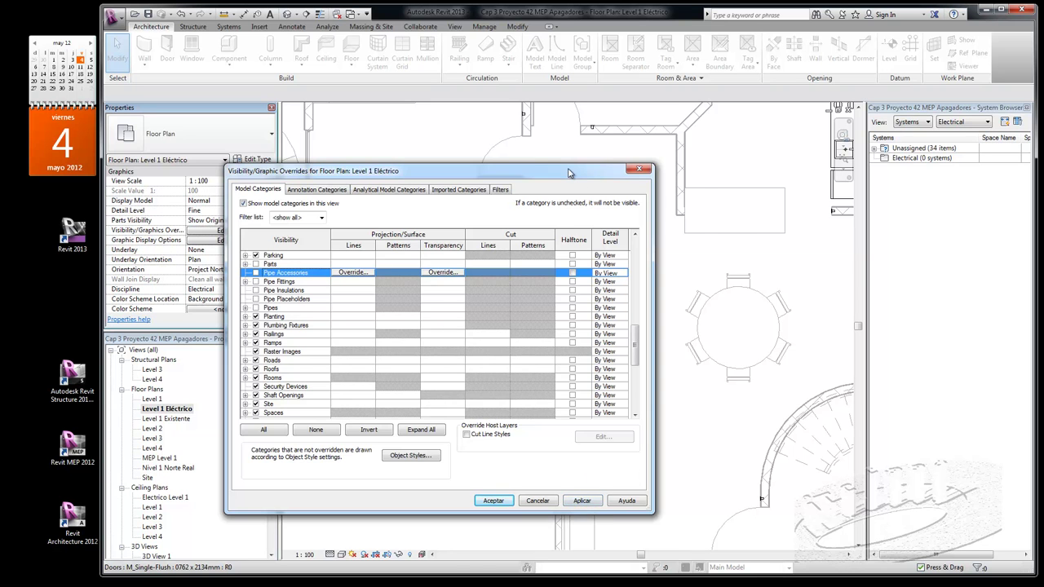
Also hide the Parking category, then apply and close the visibility overrides.
left_click_drag(571, 172, 724, 151)
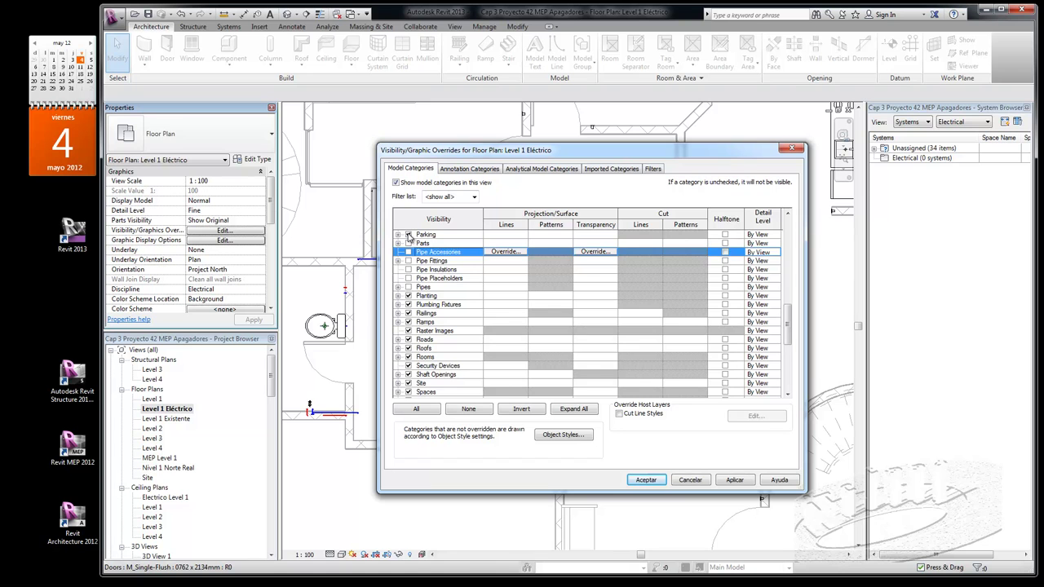
left_click(409, 235)
mouse_move(788, 326)
left_mouse_down()
mouse_move(791, 257)
mouse_move(790, 371)
left_mouse_up()
left_click(742, 484)
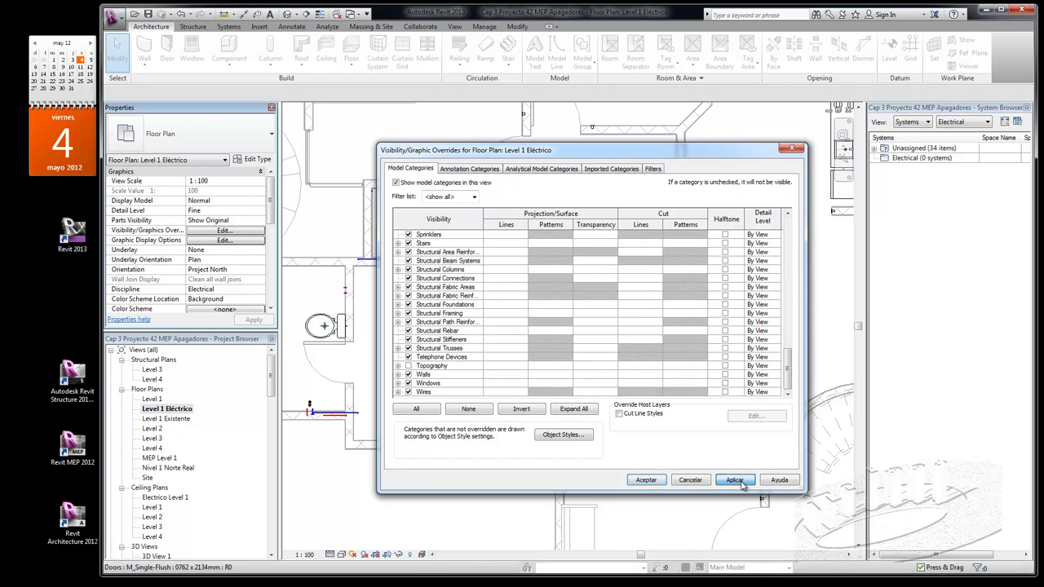
left_click(645, 479)
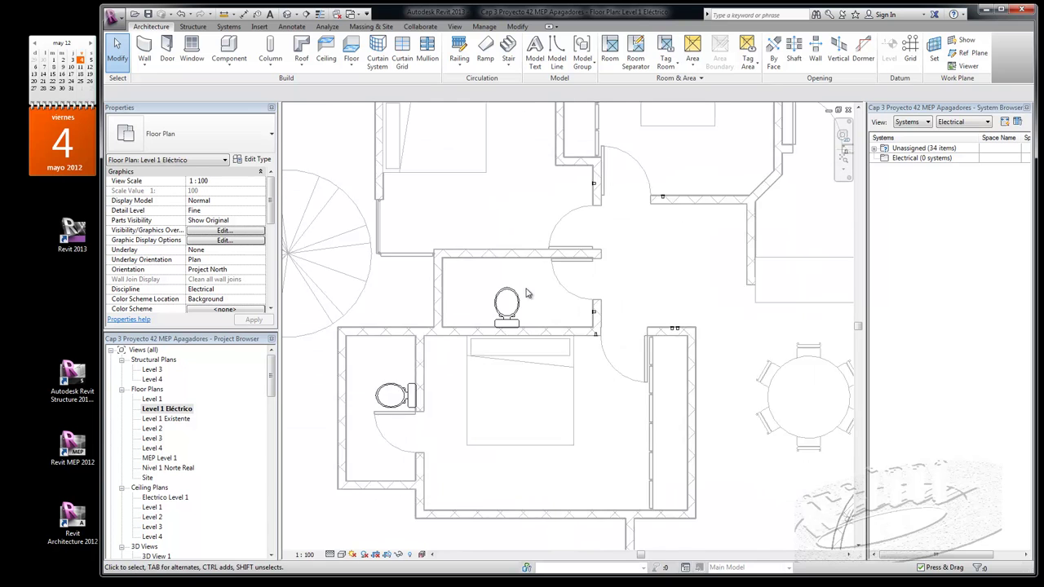
Zoom in and select the M_Water Closet - Flush Tank toilet to inspect its properties.
scroll(526, 293, "up", 1)
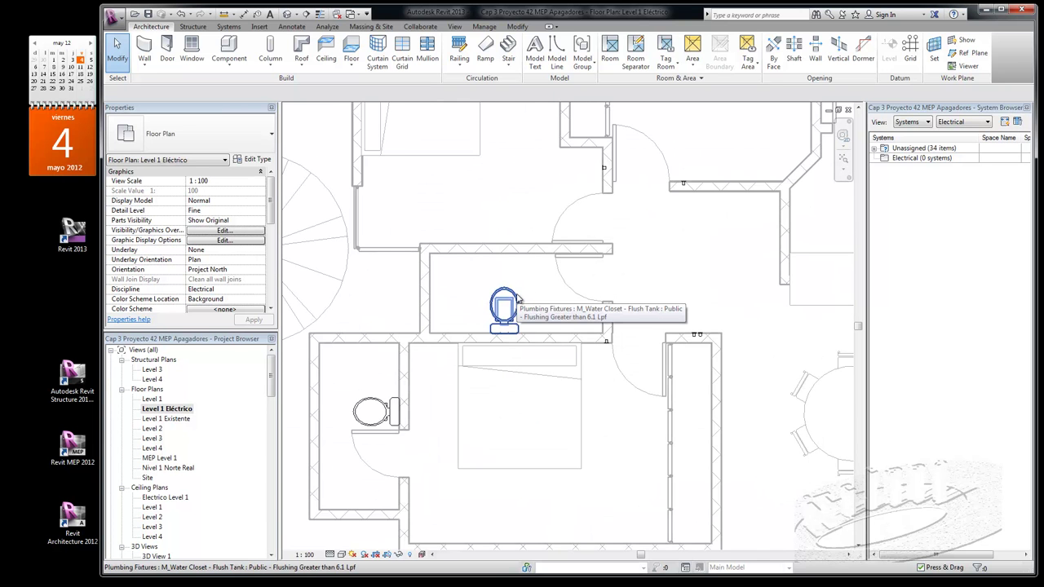
left_click(516, 301)
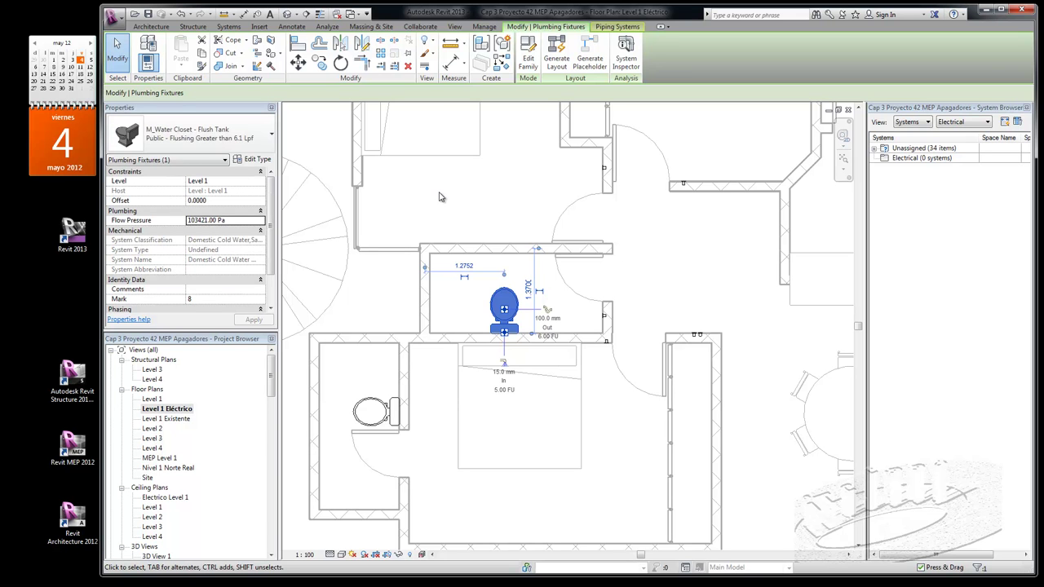
Deselect the toilet and hide the Furniture Systems category via Visibility/Graphics overrides.
left_click(703, 259)
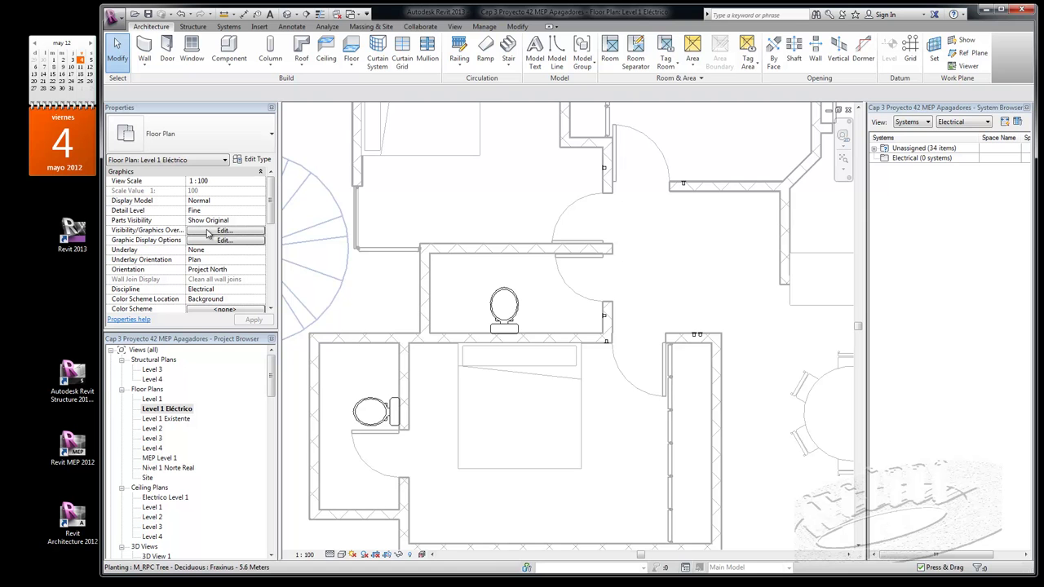
left_click(216, 232)
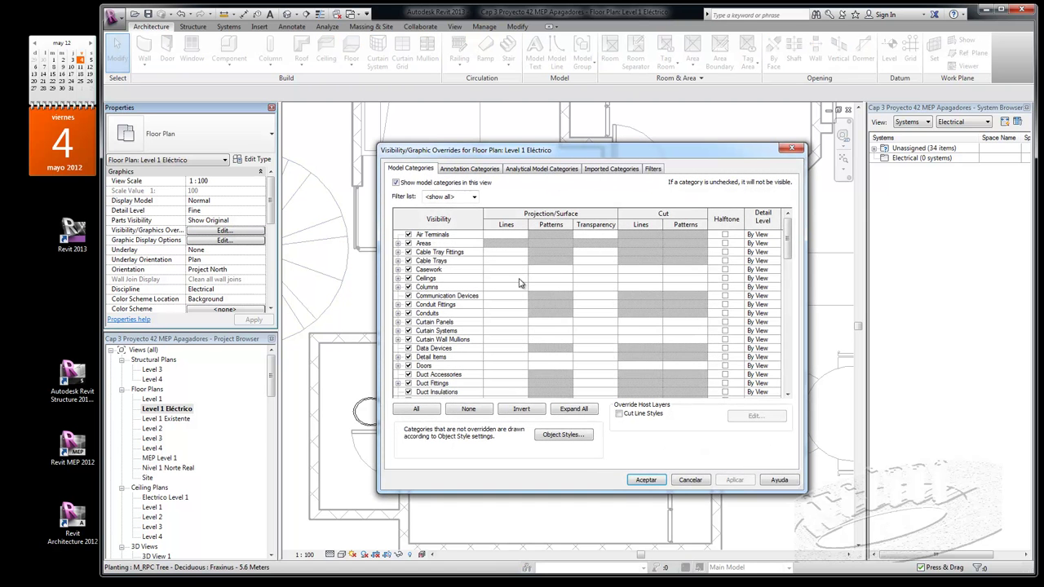
left_click_drag(791, 242, 791, 257)
left_click_drag(792, 265, 792, 279)
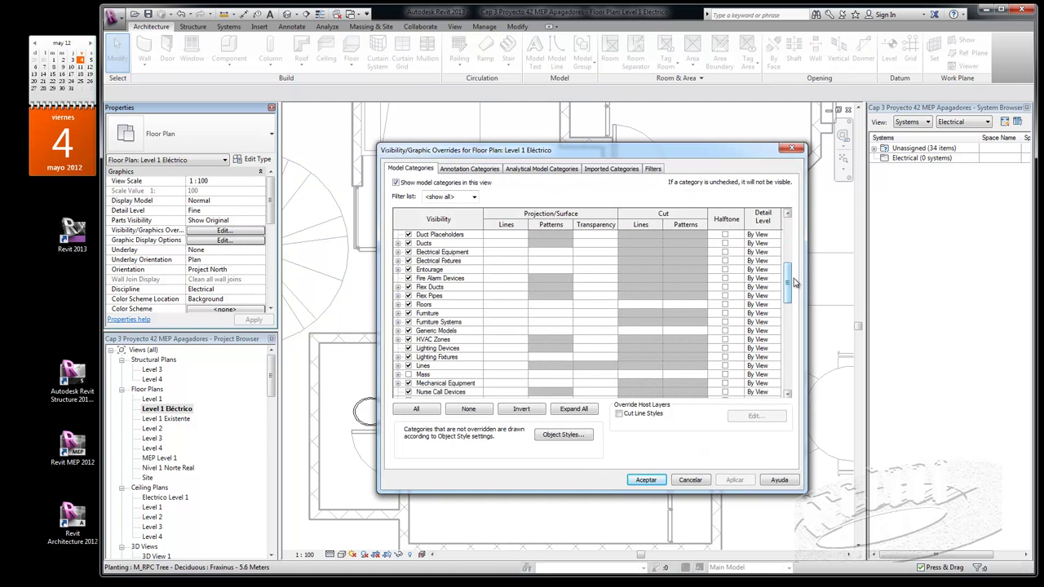
left_click(399, 323)
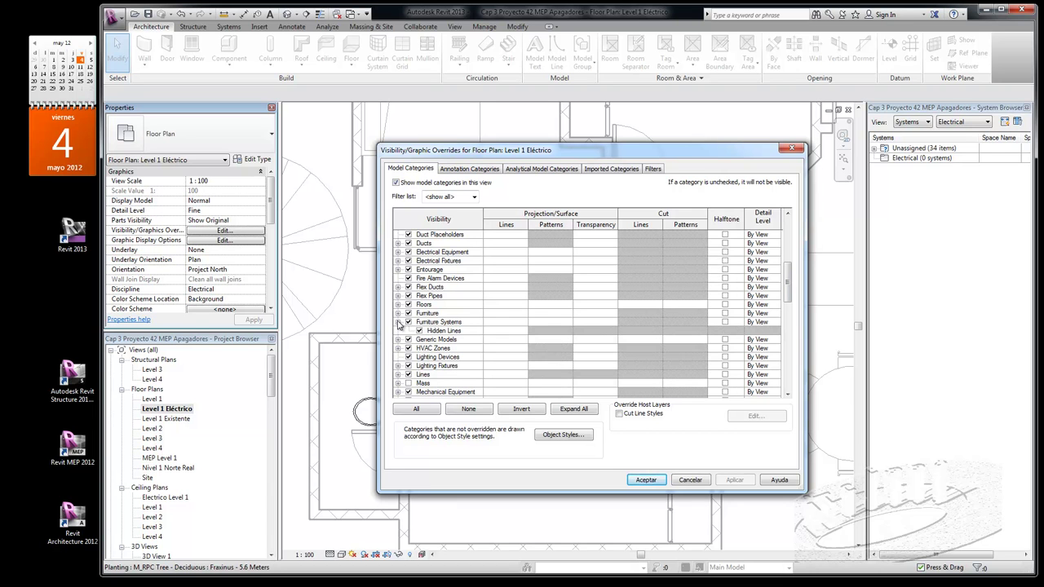
left_click(408, 322)
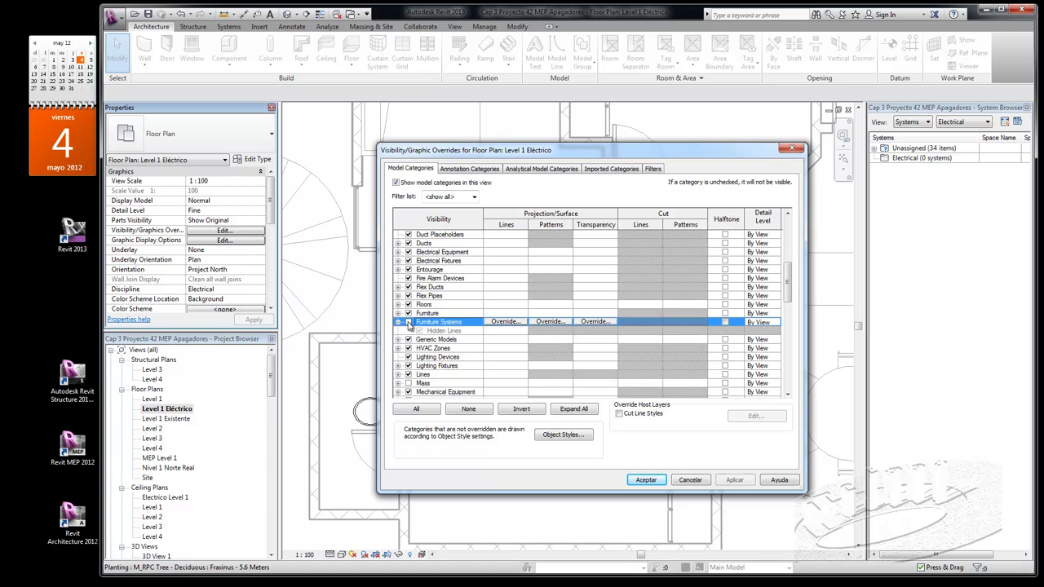
mouse_move(674, 150)
left_mouse_down()
mouse_move(375, 198)
mouse_move(380, 147)
left_mouse_up()
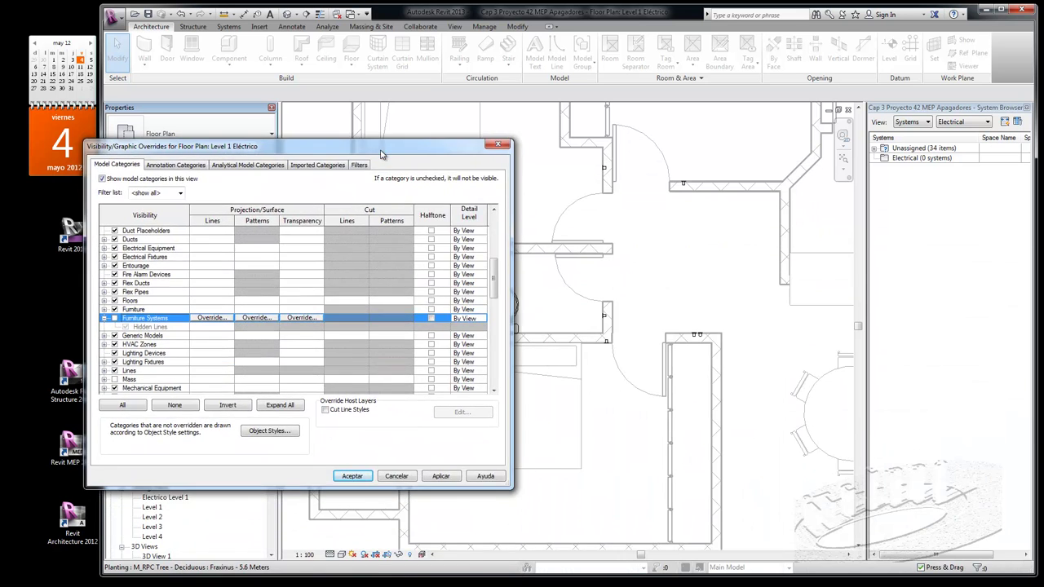
left_click(440, 476)
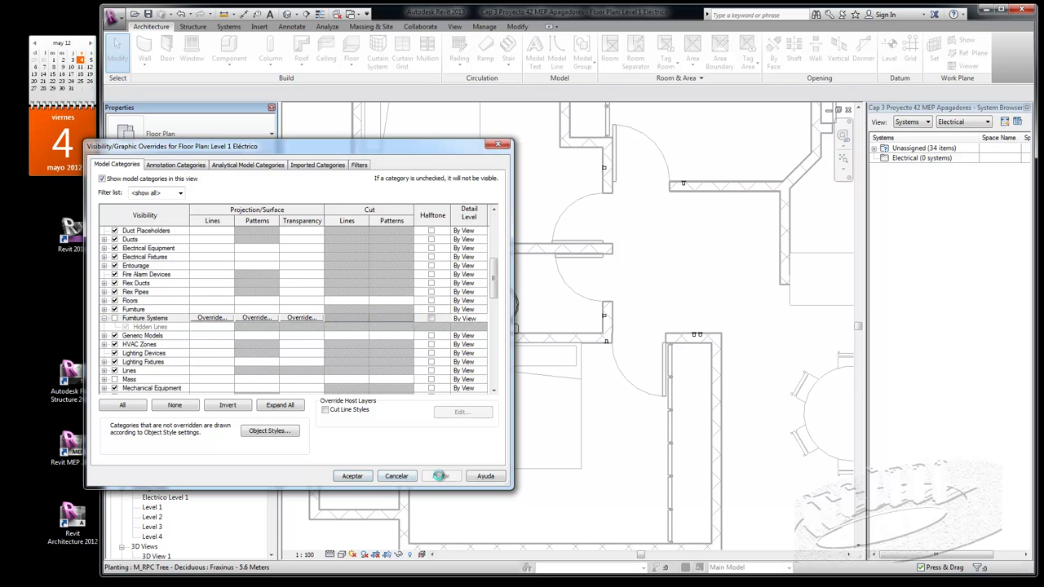
left_click(355, 476)
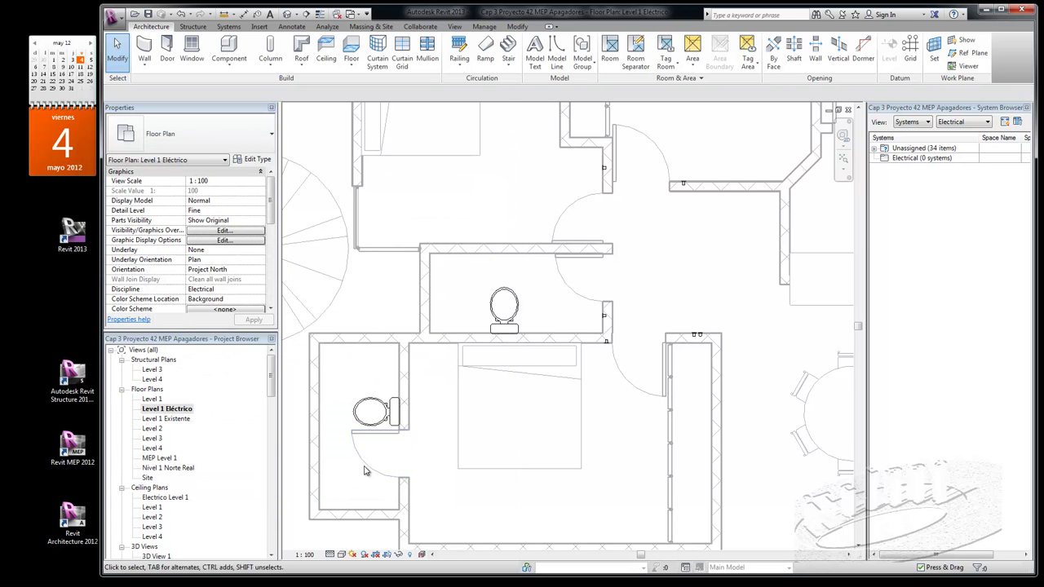
Reopen Visibility/Graphics overrides and uncheck the Entourage category.
scroll(440, 302, "down", 3)
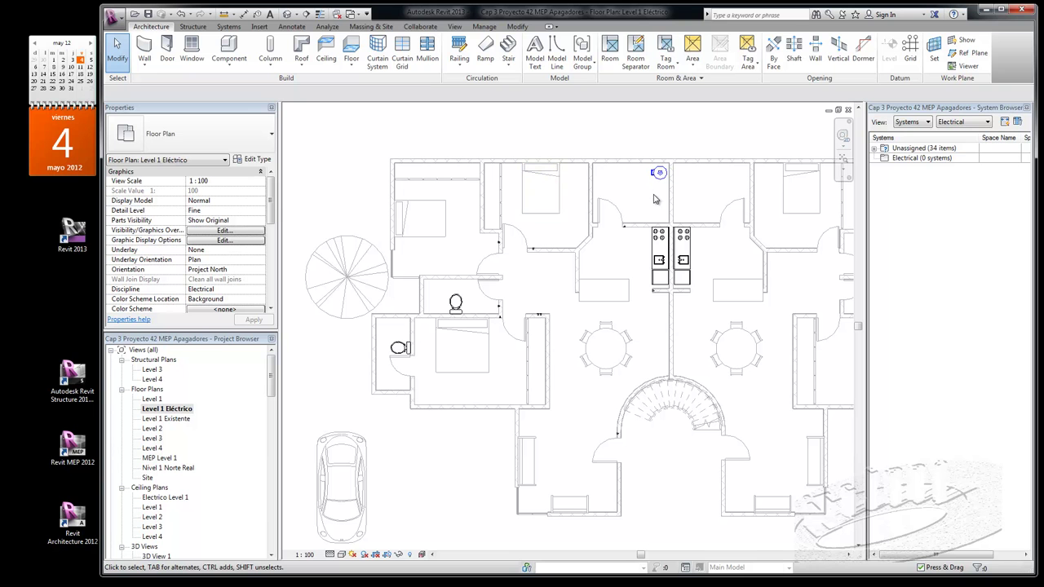
left_click(212, 233)
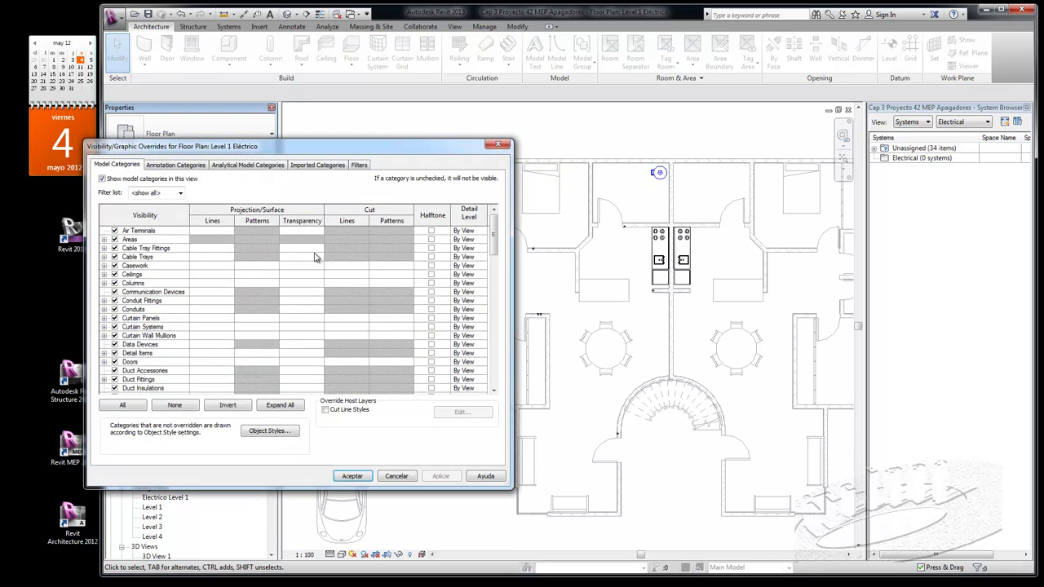
left_click_drag(494, 240, 497, 275)
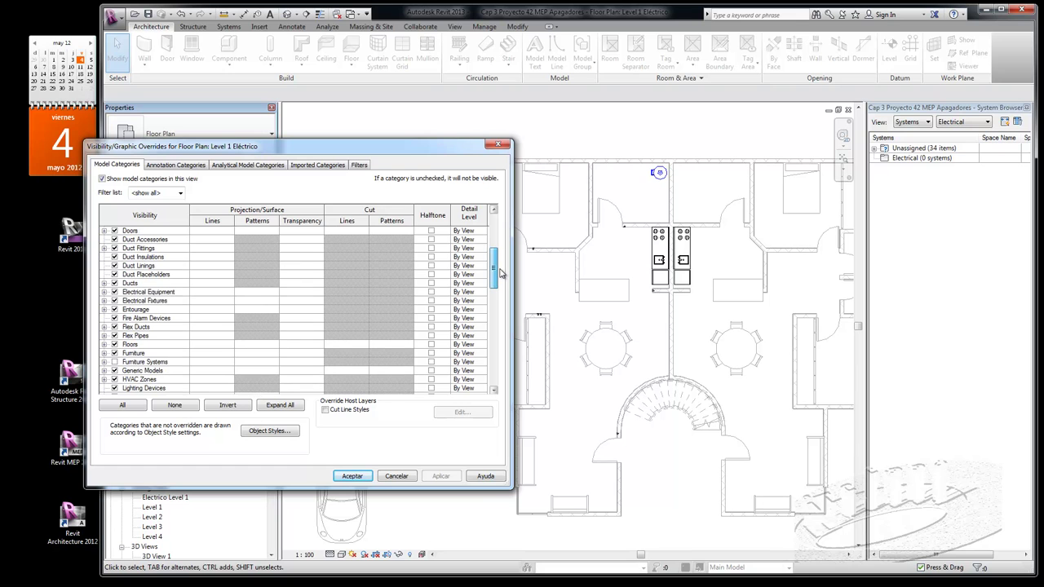
left_click(114, 310)
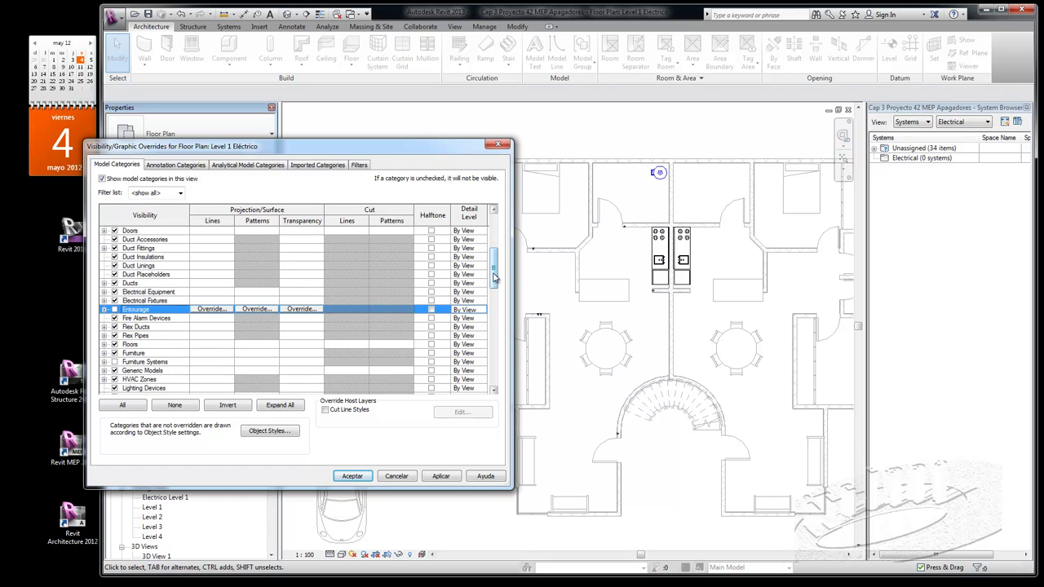
left_click_drag(495, 278, 495, 295)
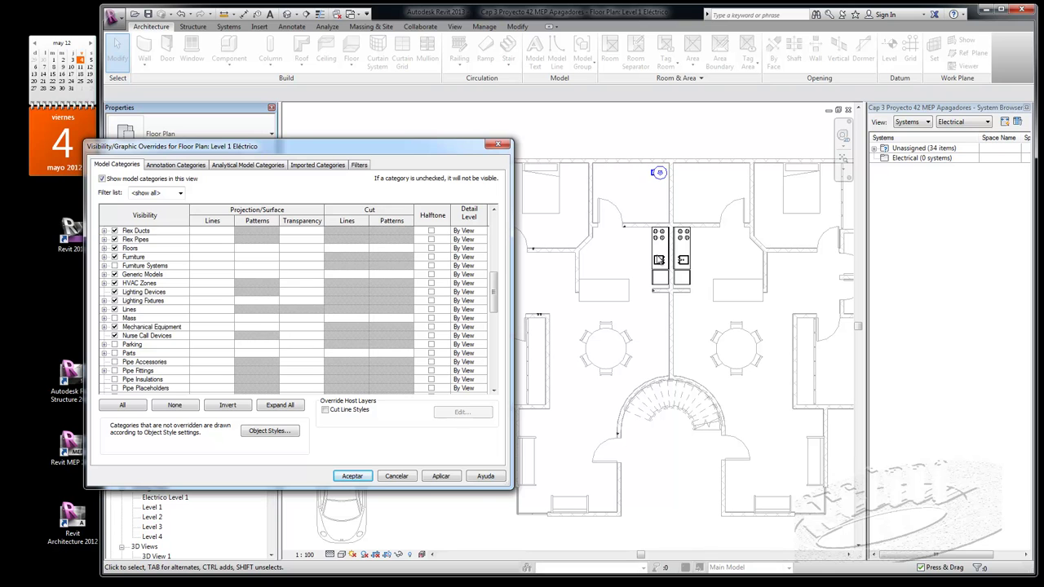
scroll(488, 275, "up", 2)
left_click(488, 271)
scroll(488, 275, "down", 1)
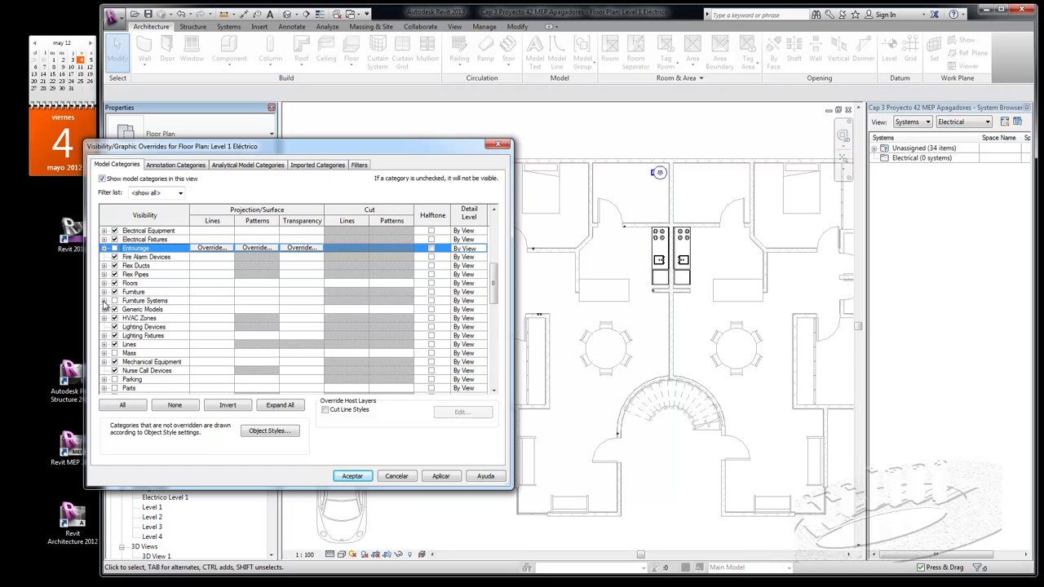
Hide Plumbing Fixtures as well, then apply and close the overrides.
left_click(104, 300)
left_click(104, 301)
left_click_drag(495, 285, 496, 321)
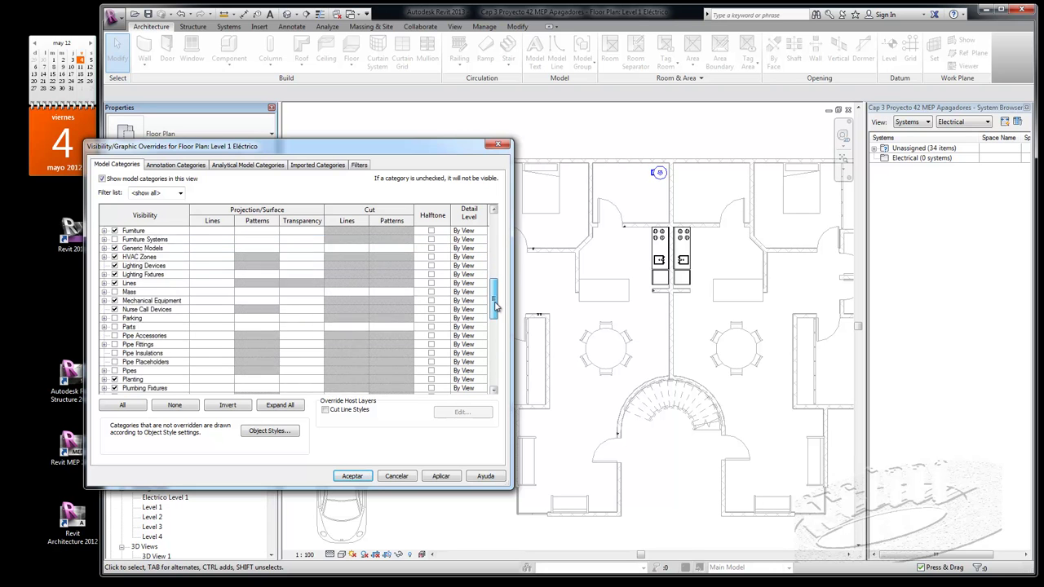
scroll(496, 321, "down", 1)
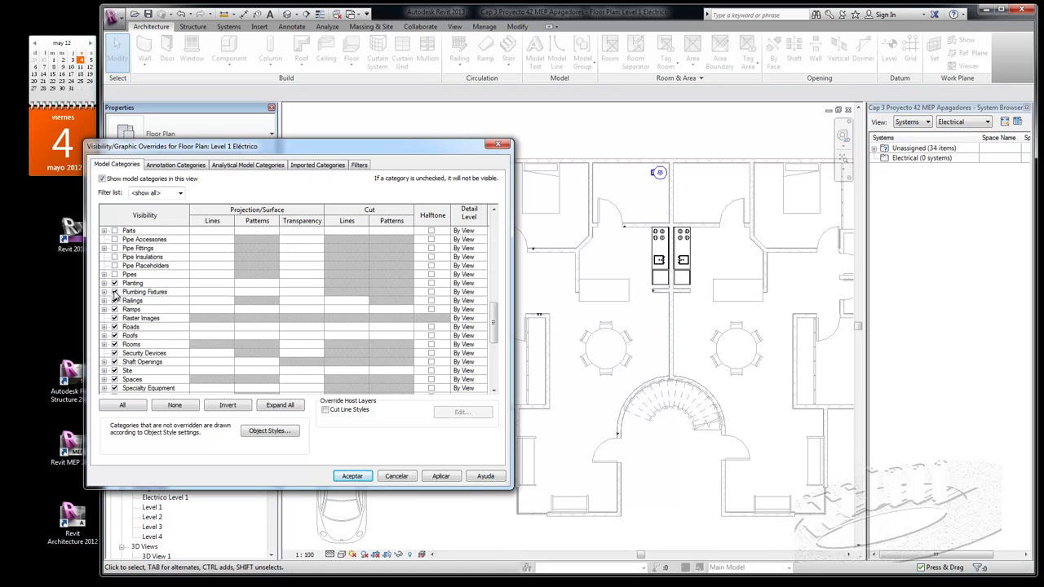
left_click(115, 294)
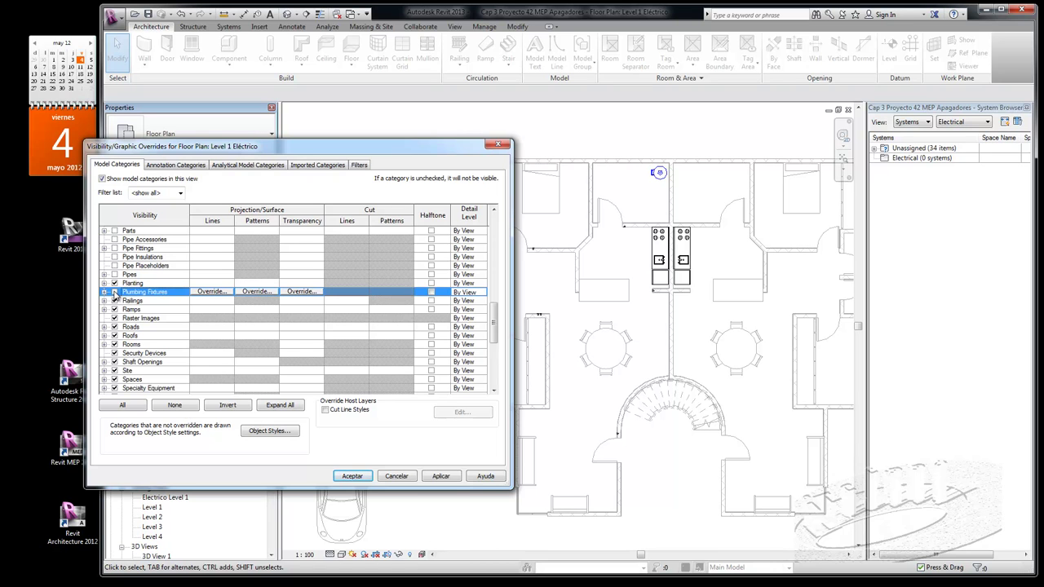
left_click(441, 477)
left_click(357, 476)
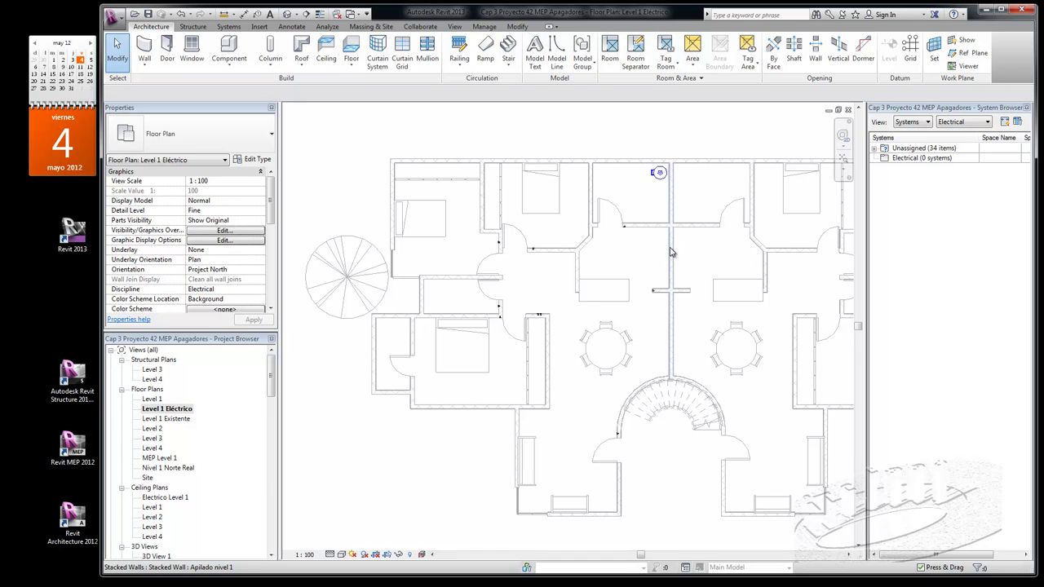
Undo the Plumbing Fixtures hiding, zoom to fit with ZF, then zoom into the lower-left bedroom.
left_click(182, 14)
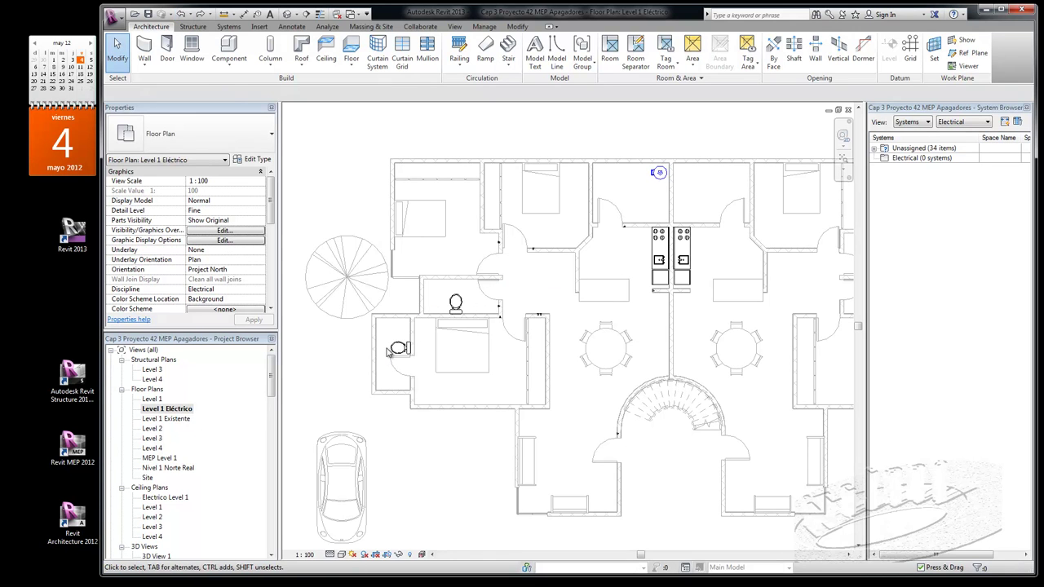
key("z")
key("f")
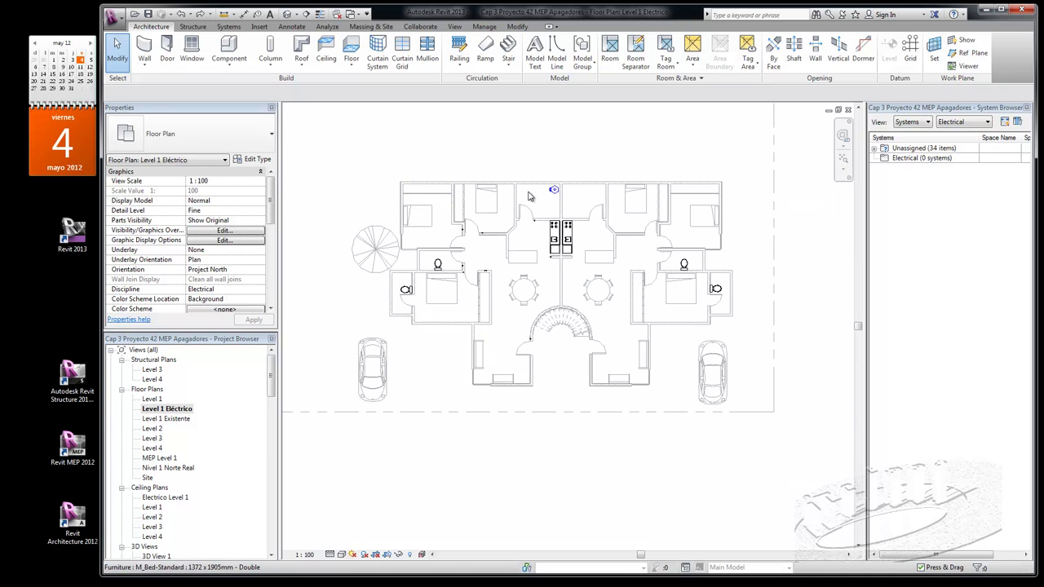
scroll(447, 285, "up", 2)
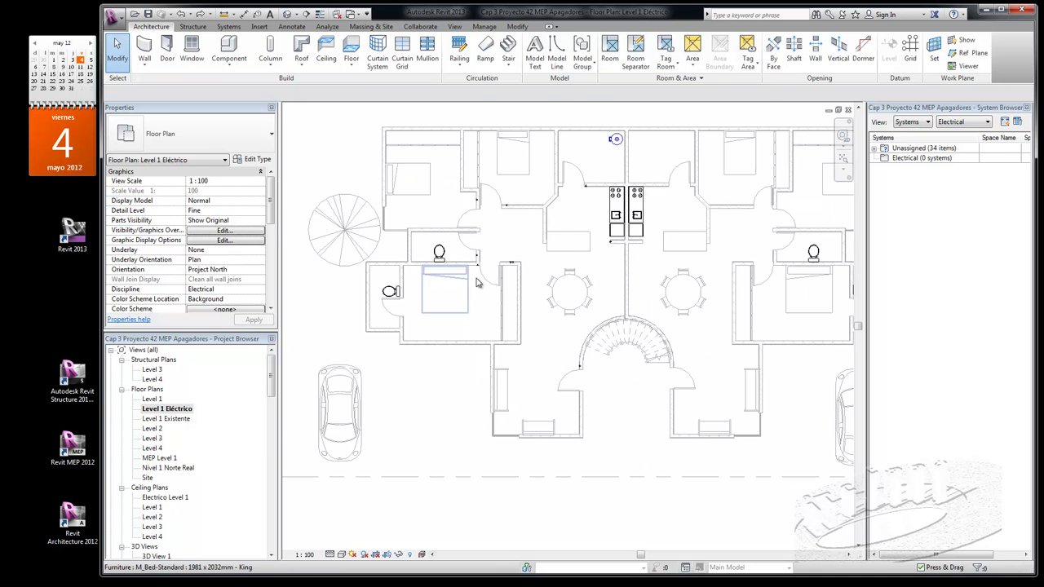
scroll(447, 286, "up", 1)
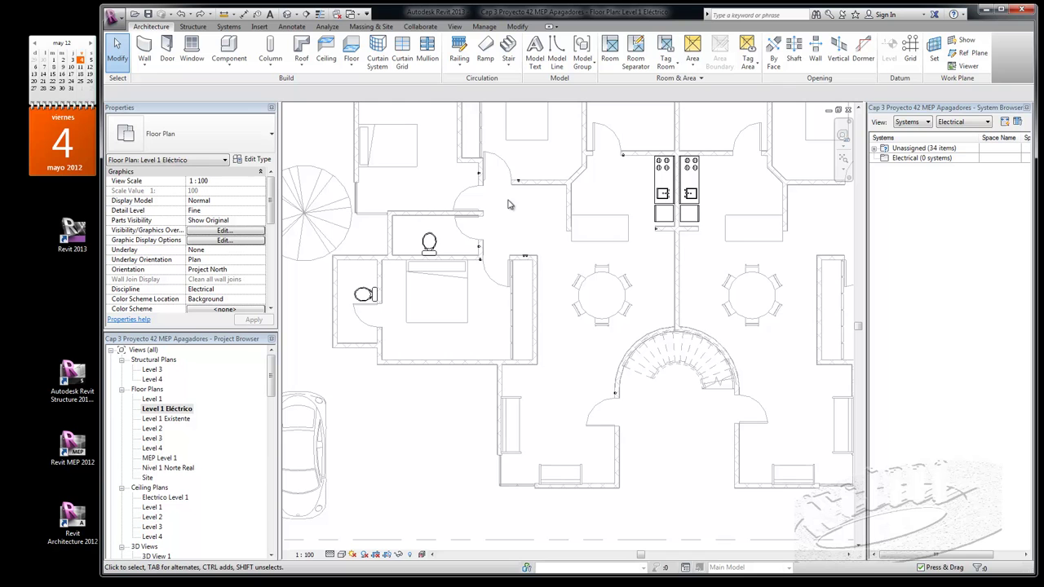
scroll(508, 205, "down", 1)
scroll(537, 314, "down", 1)
scroll(511, 291, "up", 2)
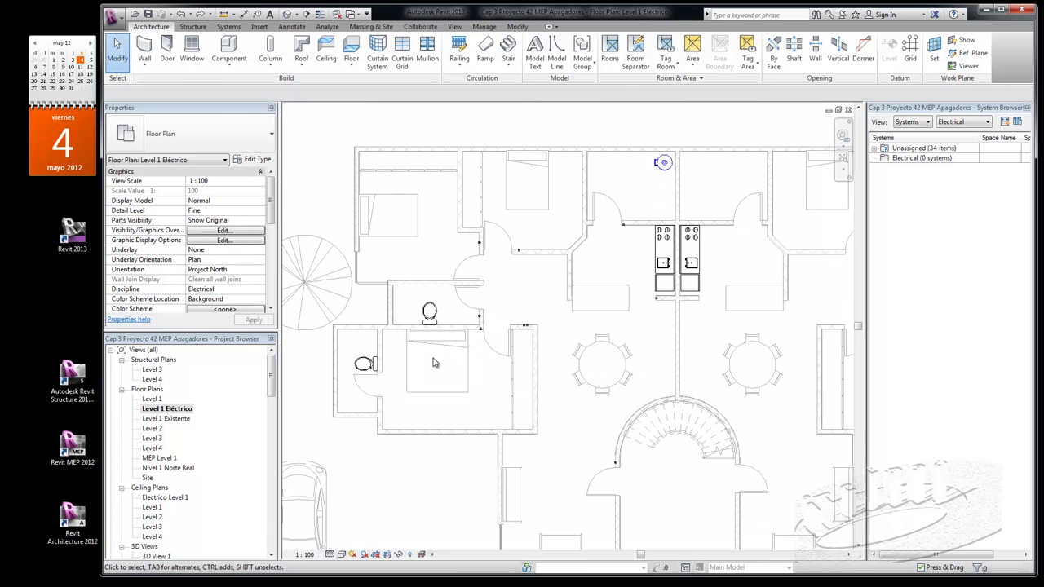
scroll(356, 413, "up", 1)
scroll(357, 413, "up", 1)
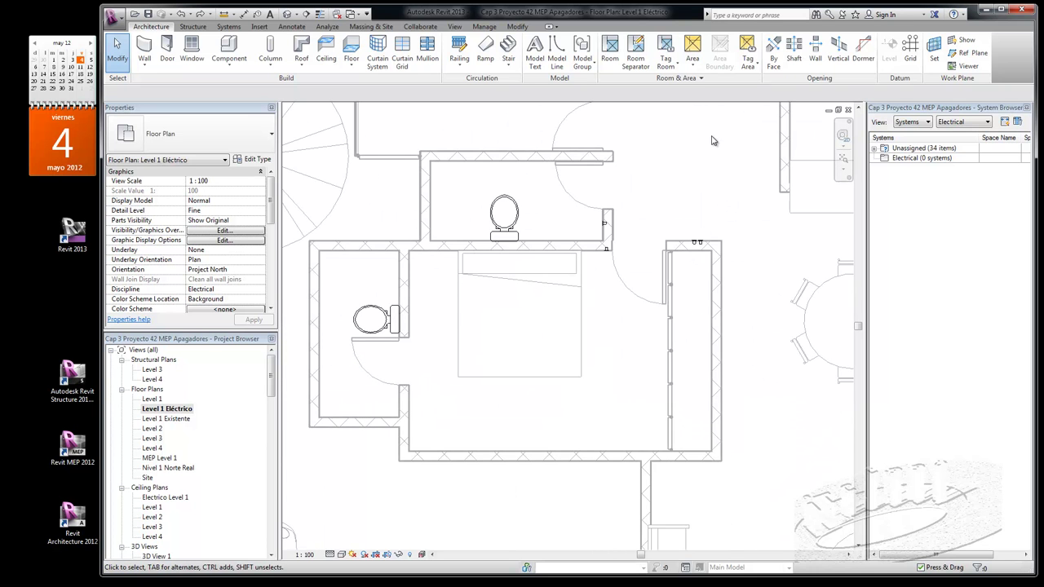
Place an M_Lighting Switches Single Pole switch on the left bathroom wall.
left_click(229, 27)
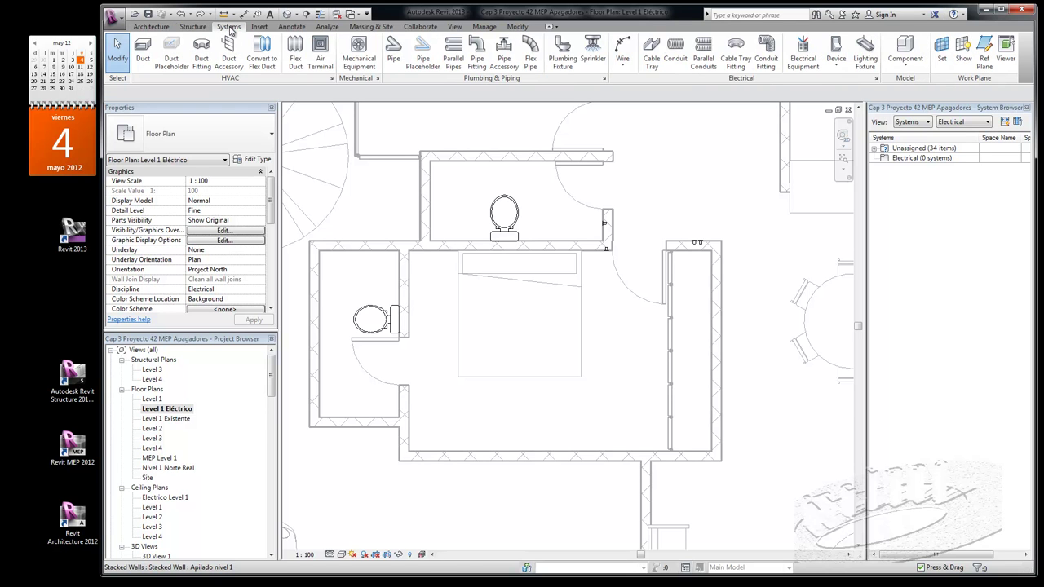
left_click(838, 68)
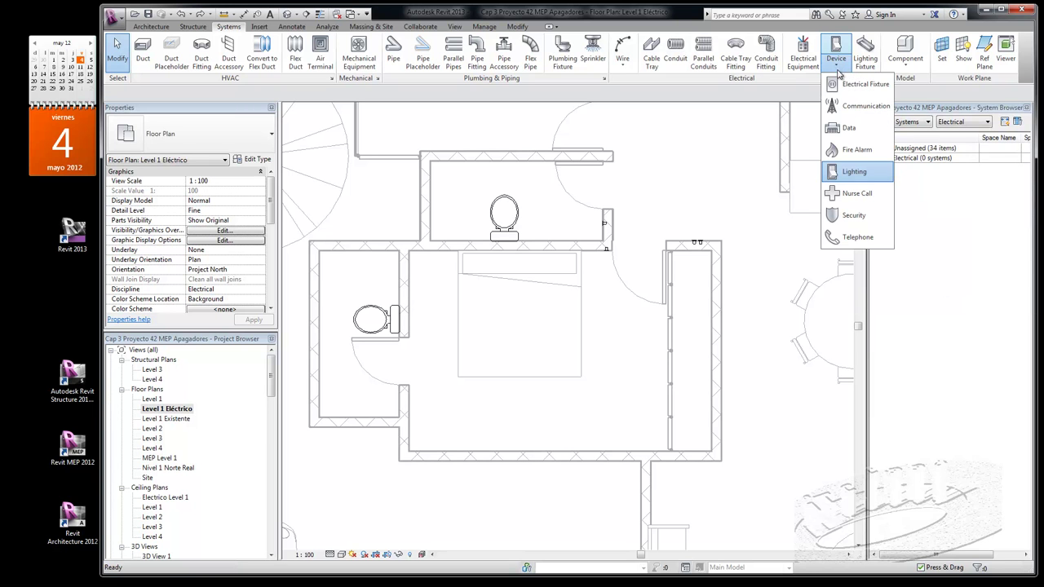
left_click(851, 173)
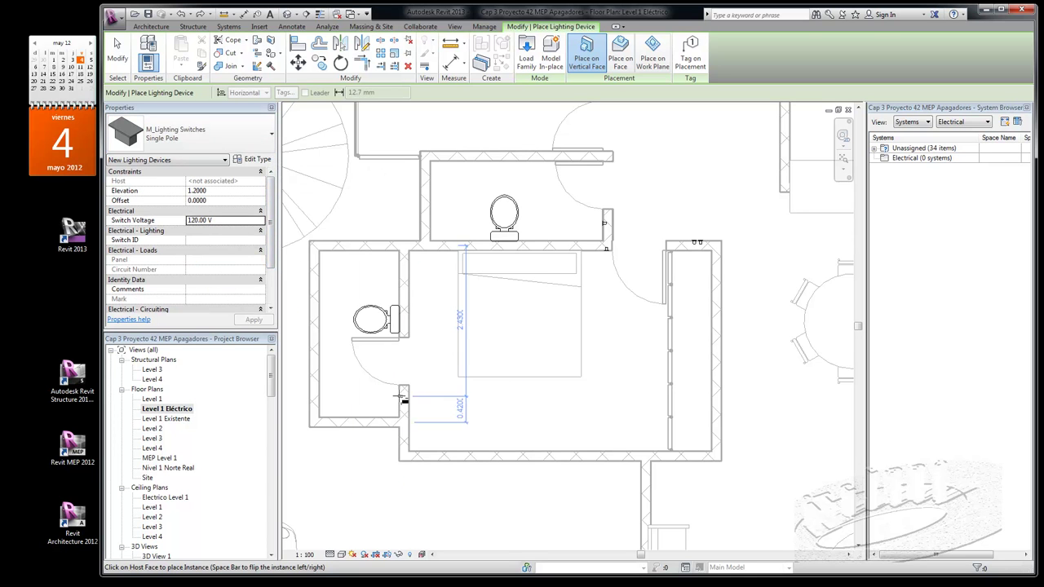
scroll(400, 397, "up", 2)
scroll(400, 397, "up", 3)
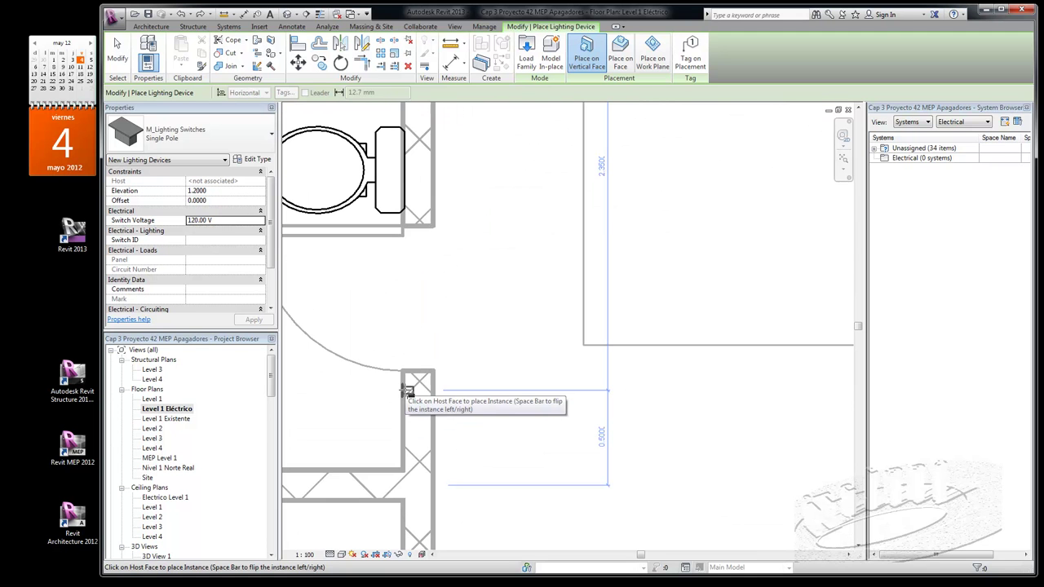
left_click(405, 391)
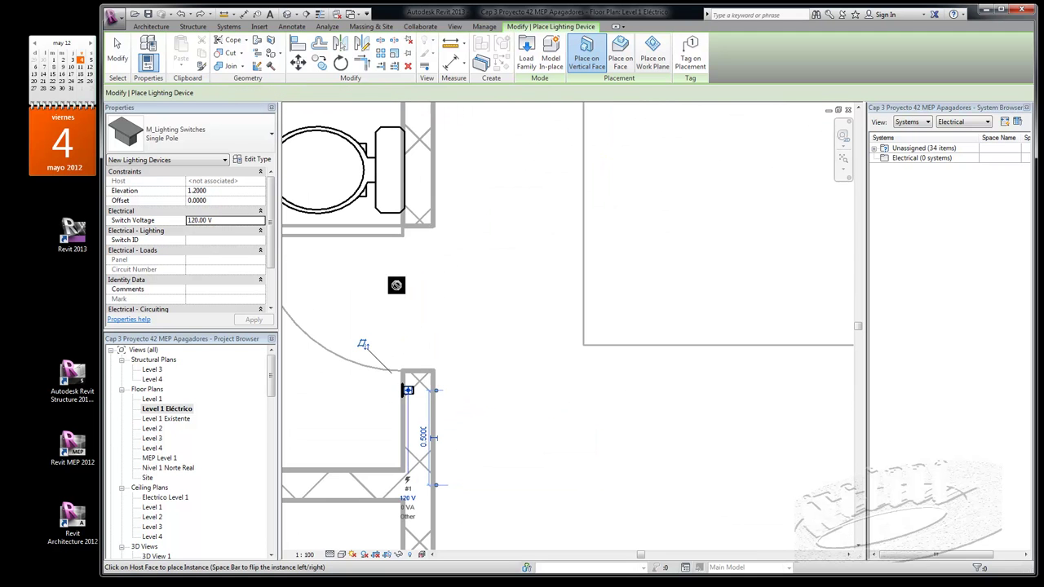
Place a second single-pole lighting switch on the wall beside the curved stair.
scroll(453, 277, "down", 2)
scroll(445, 271, "down", 2)
scroll(432, 314, "down", 2)
scroll(440, 315, "down", 2)
scroll(478, 291, "down", 1)
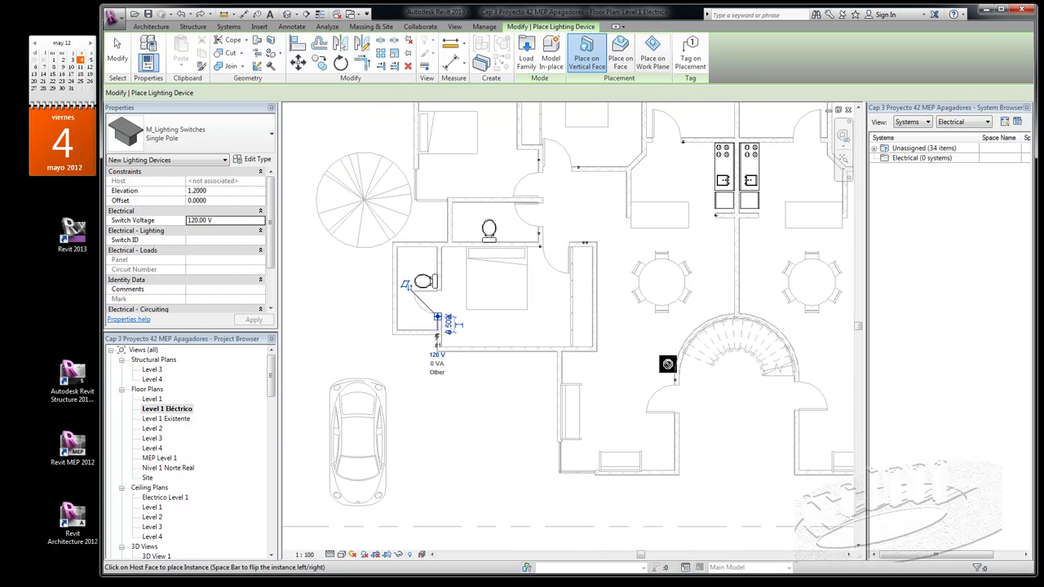
scroll(667, 364, "up", 2)
scroll(669, 363, "up", 2)
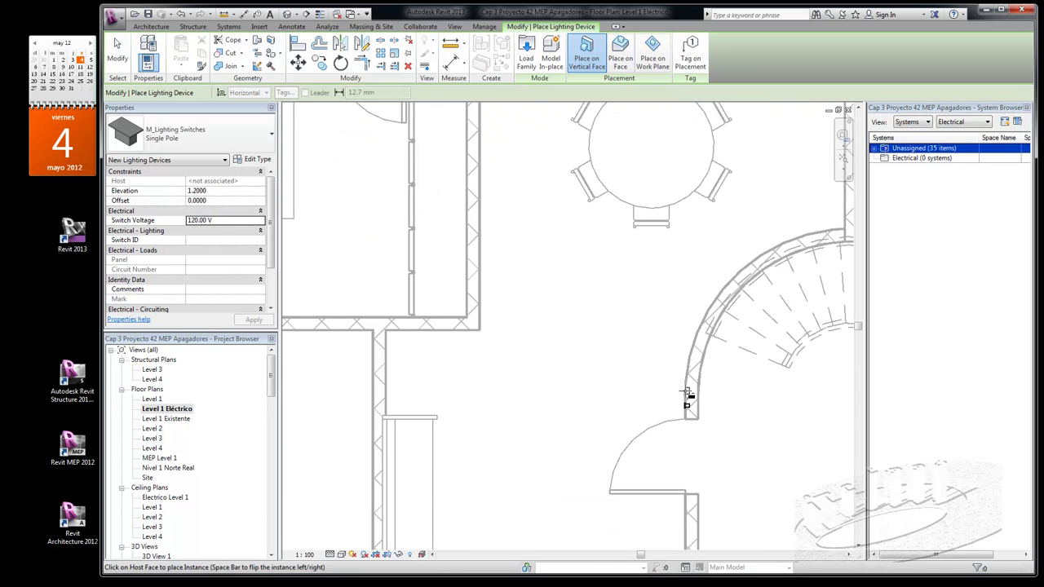
scroll(610, 295, "down", 2)
scroll(620, 318, "down", 1)
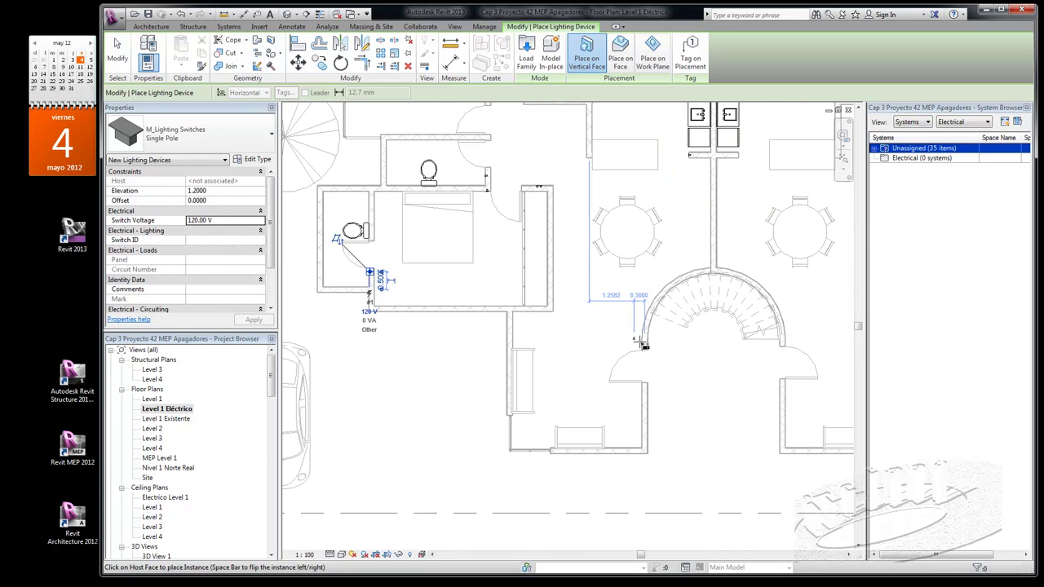
scroll(634, 342, "up", 2)
scroll(640, 346, "up", 1)
scroll(643, 349, "up", 2)
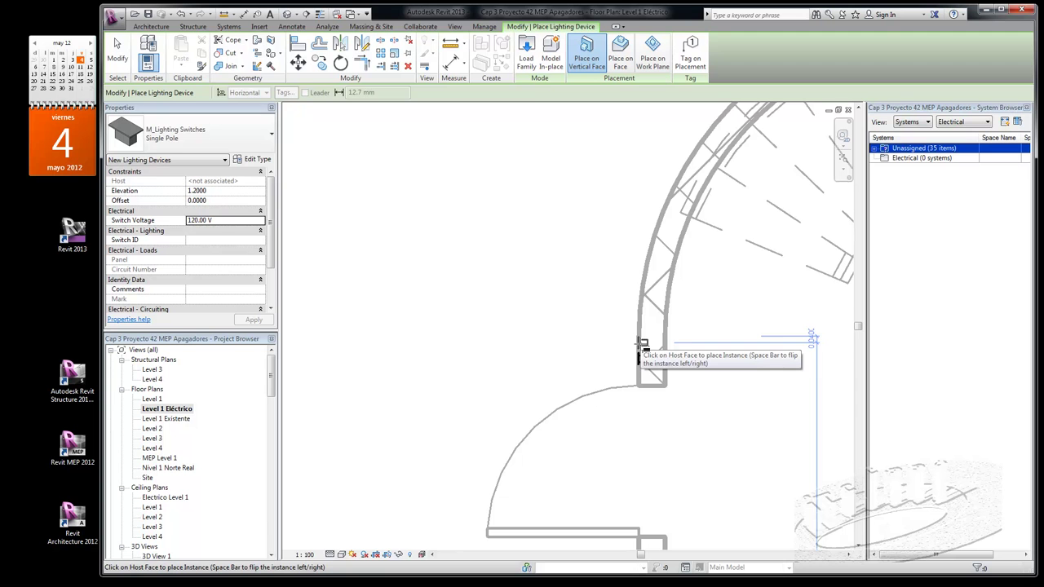
left_click(643, 343)
scroll(599, 296, "down", 2)
scroll(562, 318, "down", 2)
scroll(571, 365, "down", 2)
scroll(600, 364, "down", 1)
scroll(597, 357, "up", 2)
scroll(585, 354, "down", 1)
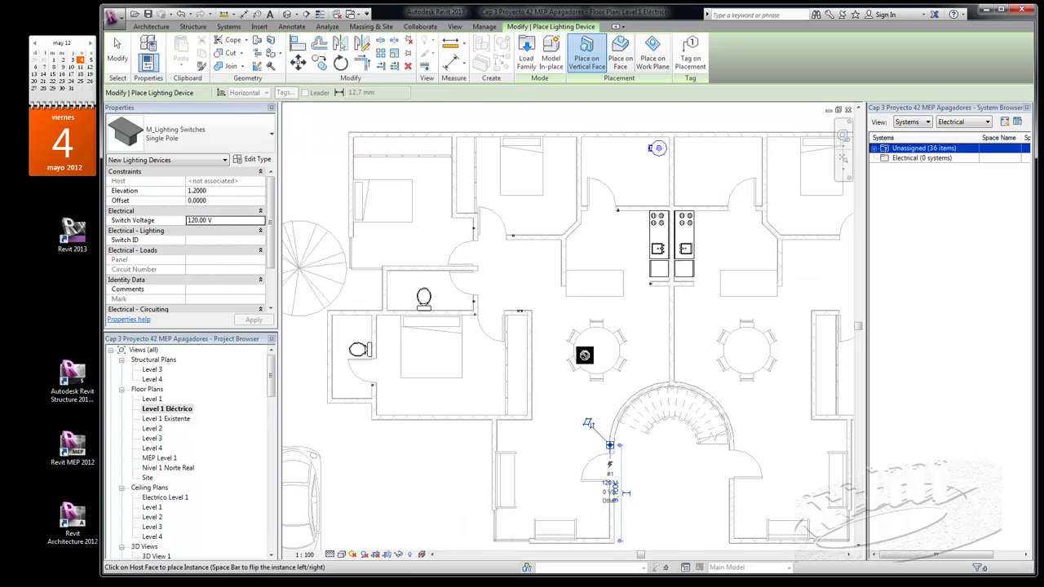
scroll(585, 354, "down", 2)
scroll(388, 196, "down", 1)
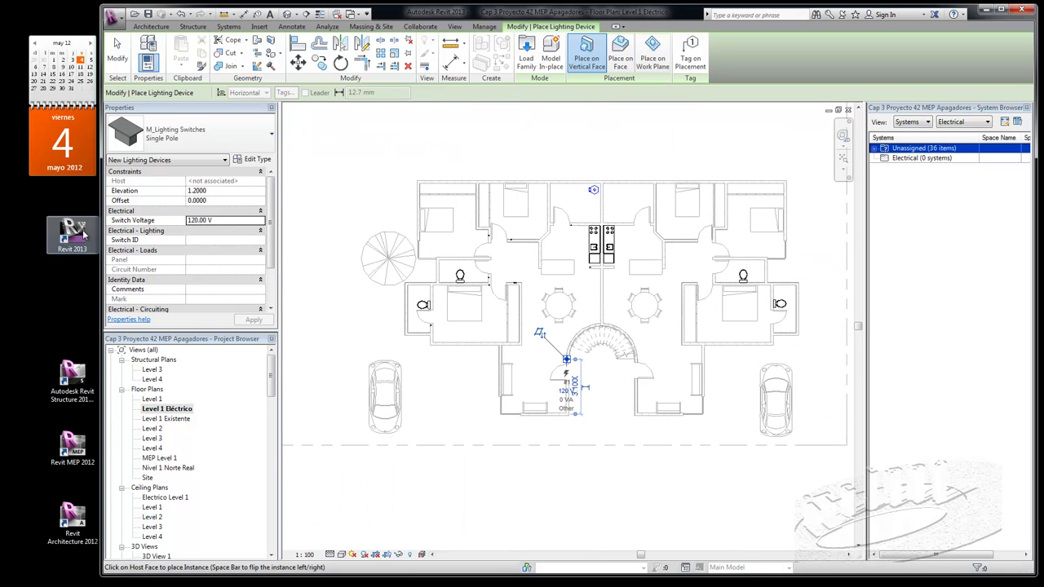